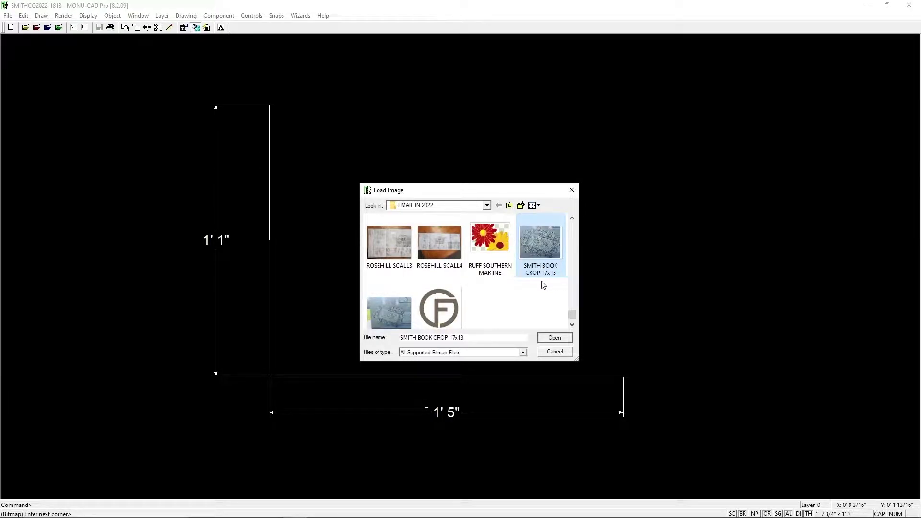
Load the SMITH BOOK CROP 17x13 image into the 1' 5" by 1' 1" frame
{"action": "double_click", "coordinate": [540, 236]}
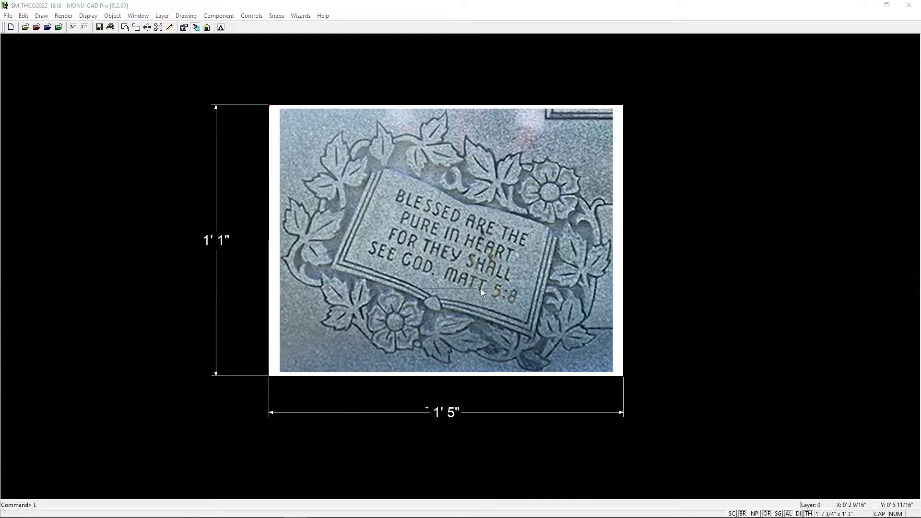
Set the drawing line color to 165 and the line width to 2
{"action": "key", "text": "k"}
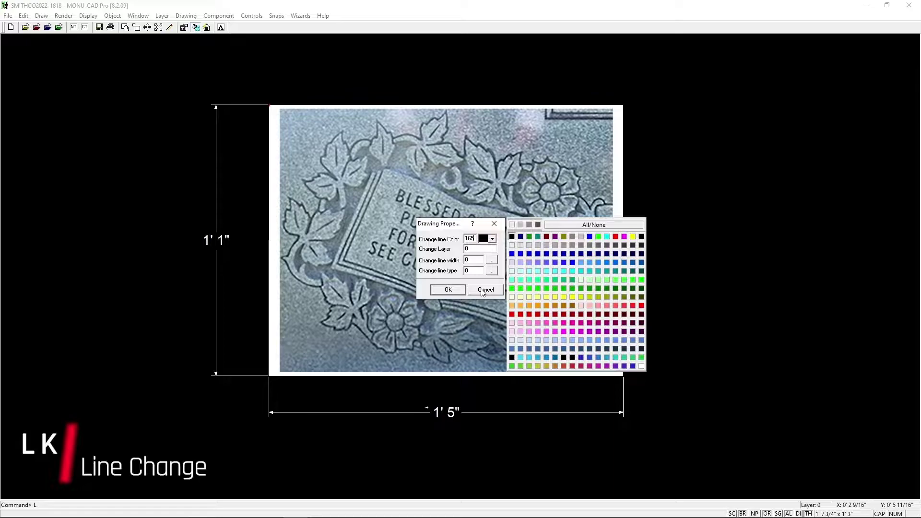
{"action": "left_click", "coordinate": [479, 261]}
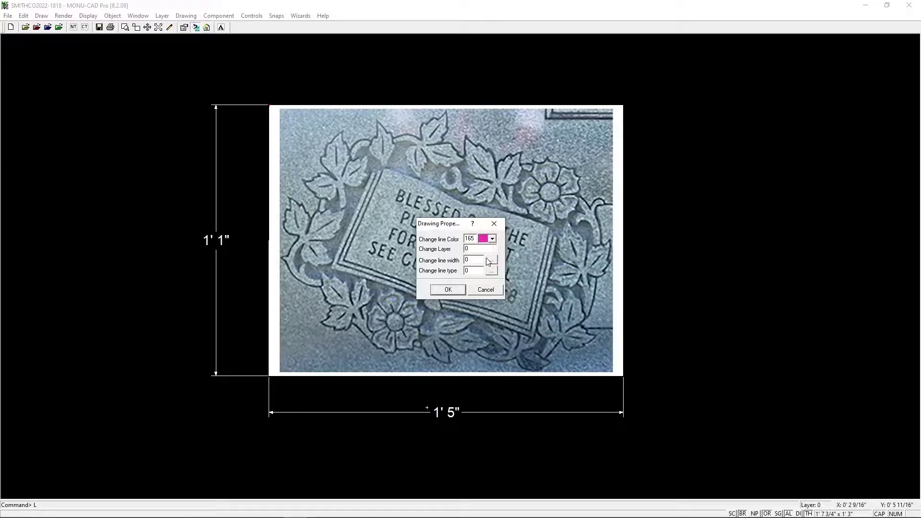
{"action": "left_click", "coordinate": [489, 260]}
{"action": "left_click", "coordinate": [500, 288]}
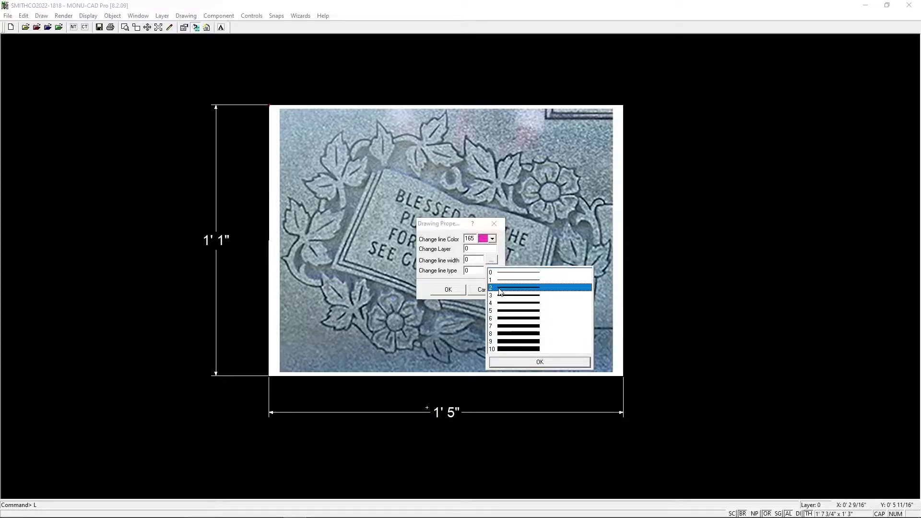
{"action": "left_click", "coordinate": [526, 364]}
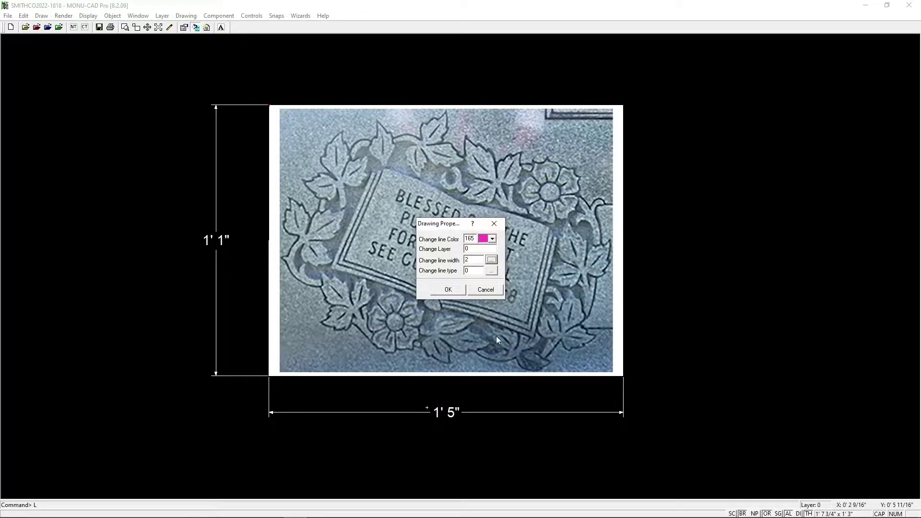
{"action": "left_click", "coordinate": [448, 290]}
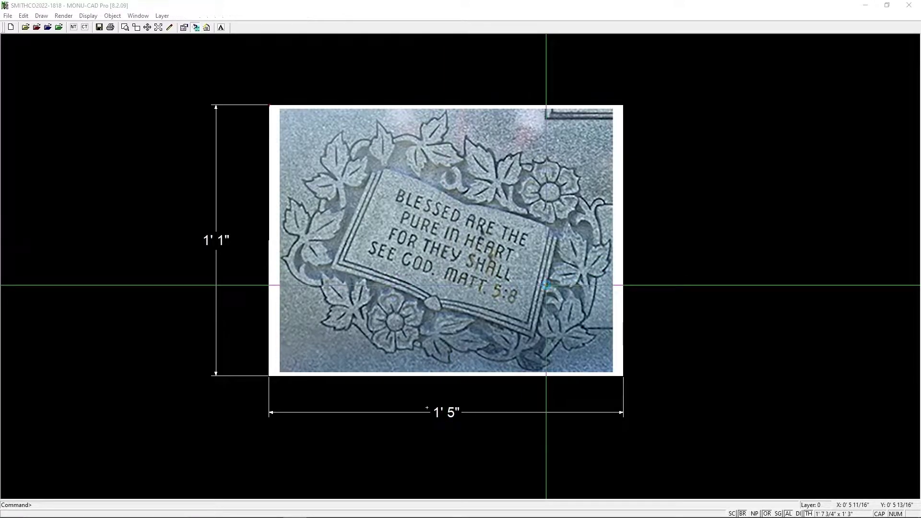
Change the drawing line color to bright green
{"action": "key", "text": "Return"}
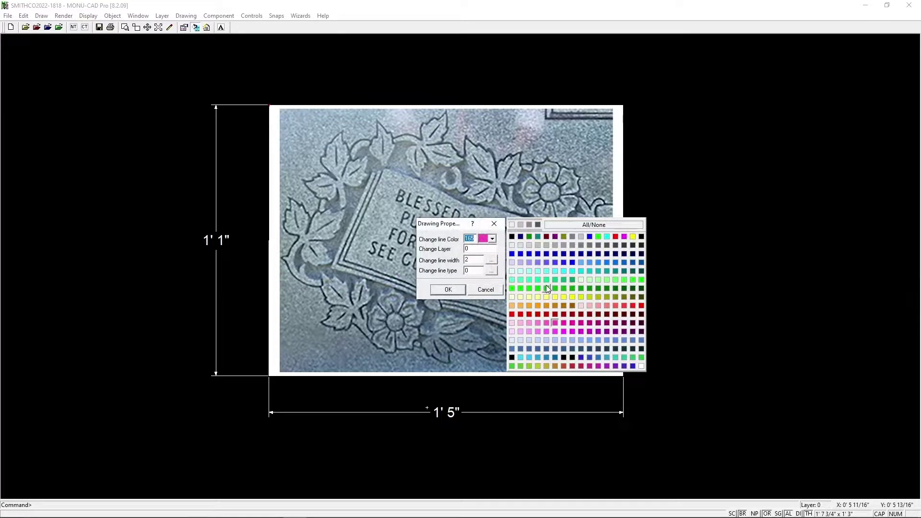
{"action": "left_click", "coordinate": [493, 240]}
{"action": "left_click", "coordinate": [493, 240]}
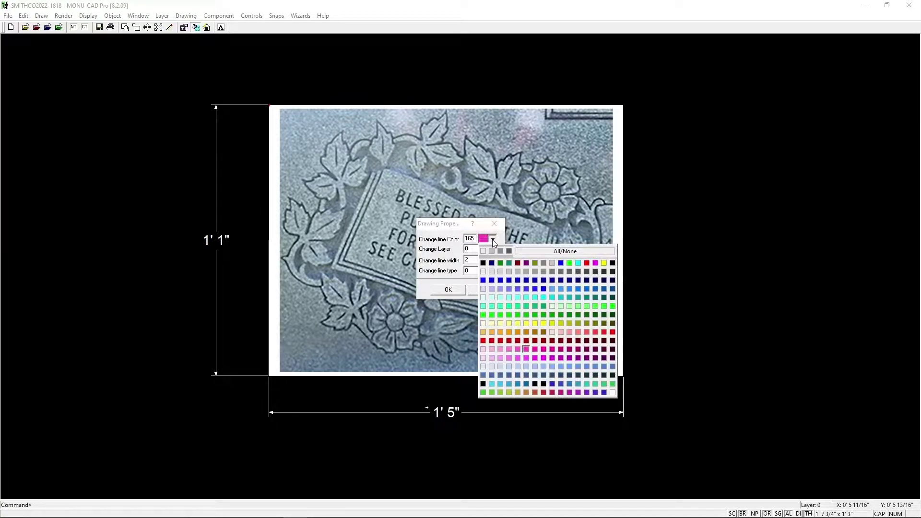
{"action": "left_click", "coordinate": [483, 315]}
{"action": "left_click", "coordinate": [448, 290]}
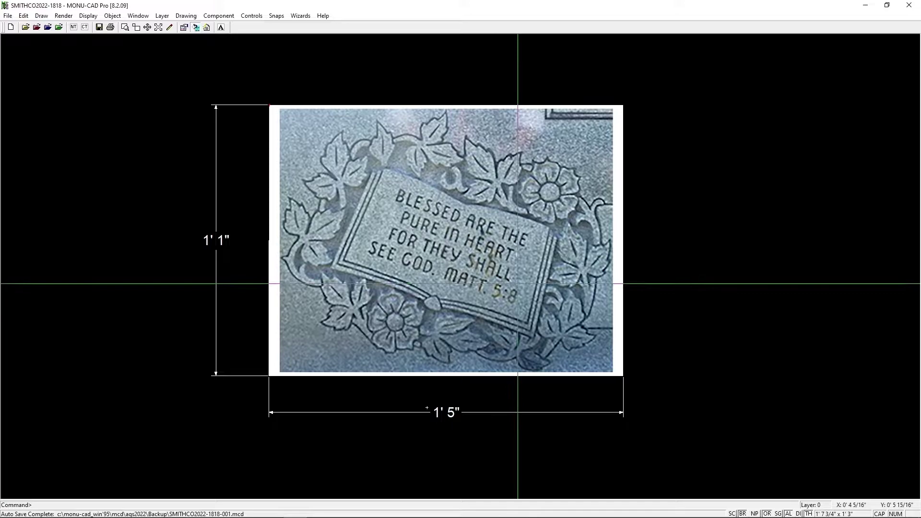
Trace the left page's top edge and inner bottom edge with 3-point arcs
{"action": "type", "text": "ZW"}
{"action": "left_click", "coordinate": [312, 112]}
{"action": "left_click", "coordinate": [516, 269]}
{"action": "key", "text": "a"}
{"action": "key", "text": "3"}
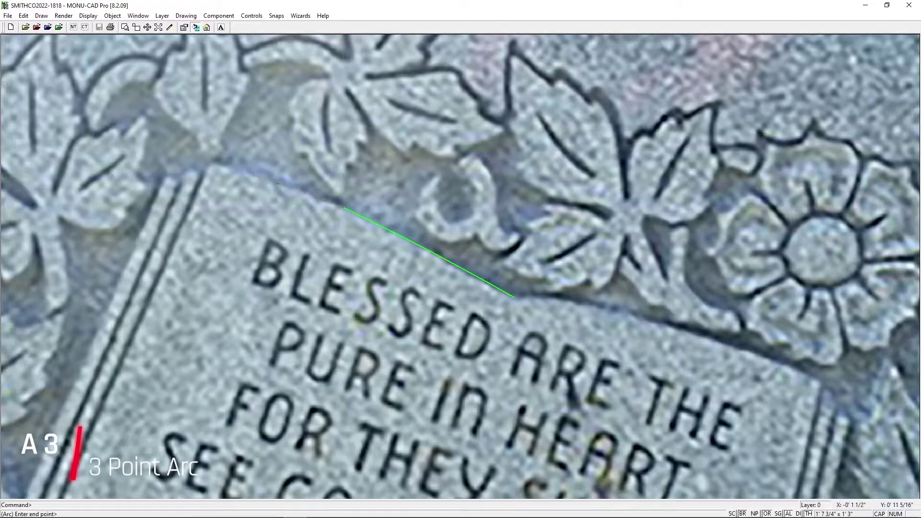
{"action": "left_click", "coordinate": [212, 164]}
{"action": "scroll", "coordinate": [212, 164], "scroll_direction": "down", "scroll_amount": 1}
{"action": "scroll", "coordinate": [460, 413], "scroll_direction": "up", "scroll_amount": 2}
{"action": "left_click", "coordinate": [662, 392]}
{"action": "left_click", "coordinate": [583, 350]}
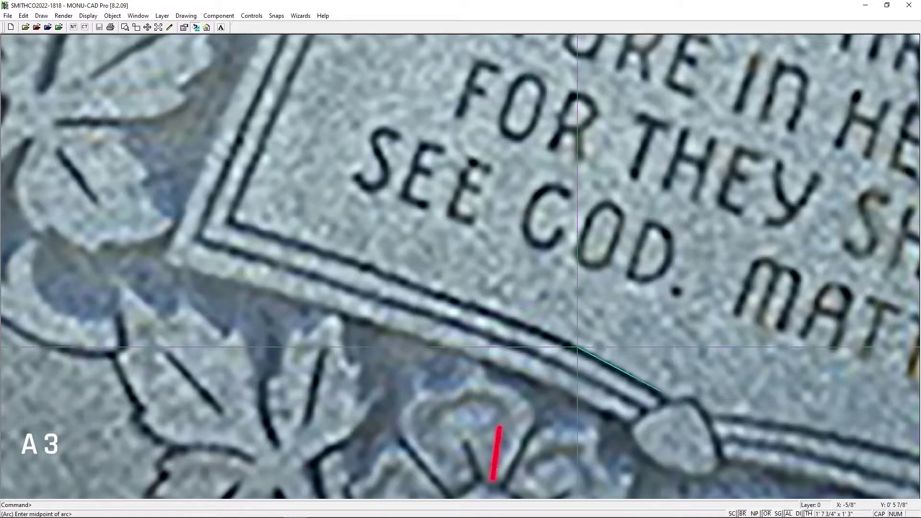
{"action": "left_click", "coordinate": [495, 312]}
Draw a line along the left page's inner side edge and adjust its end point to meet the page corner
{"action": "key", "text": "l"}
{"action": "scroll", "coordinate": [488, 213], "scroll_direction": "down", "scroll_amount": 3}
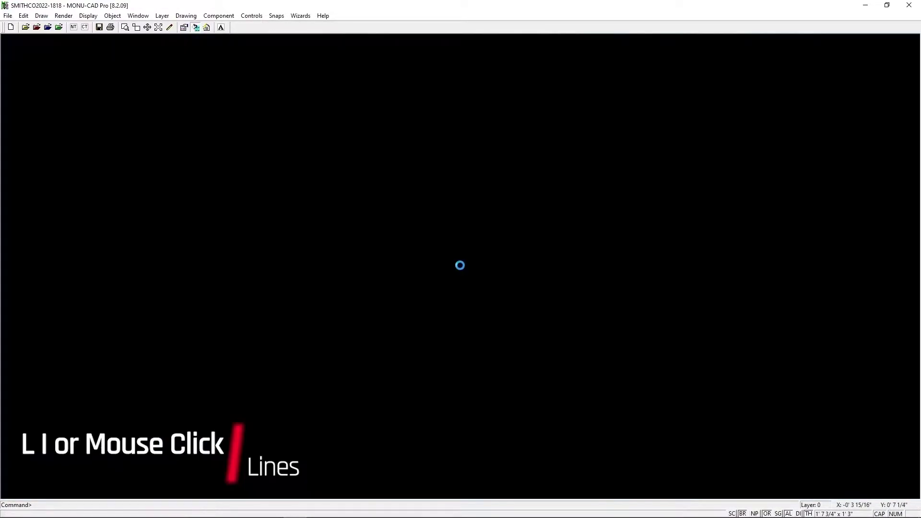
{"action": "left_click", "coordinate": [513, 345]}
{"action": "key", "text": "m"}
{"action": "key", "text": "p"}
{"action": "left_click", "coordinate": [514, 342]}
{"action": "left_click", "coordinate": [453, 328]}
{"action": "key", "text": "r"}
{"action": "key", "text": "d"}
{"action": "scroll", "coordinate": [534, 187], "scroll_direction": "up", "scroll_amount": 3}
Trace the outer and middle borders below the left page with 3-point arcs and adjust the middle arc's point
{"action": "key", "text": "d"}
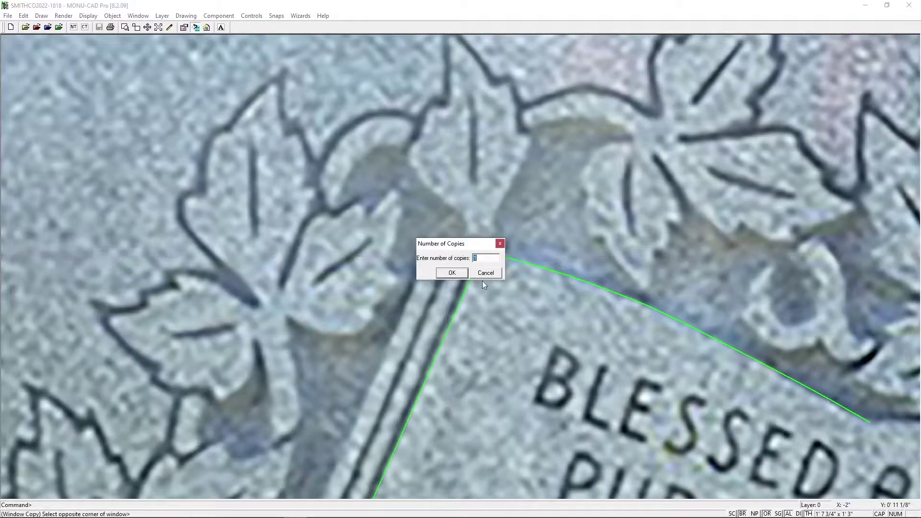
{"action": "key", "text": "i"}
{"action": "key", "text": "Escape"}
{"action": "scroll", "coordinate": [463, 276], "scroll_direction": "down", "scroll_amount": 3}
{"action": "scroll", "coordinate": [504, 398], "scroll_direction": "up", "scroll_amount": 3}
{"action": "key", "text": "a"}
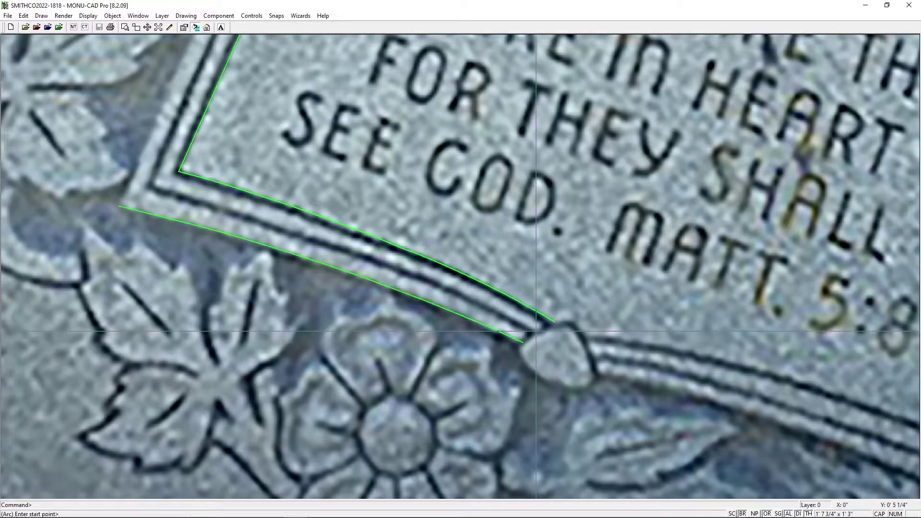
{"action": "left_click", "coordinate": [392, 264]}
{"action": "left_click", "coordinate": [392, 264]}
{"action": "left_click", "coordinate": [280, 228]}
{"action": "left_click", "coordinate": [152, 186]}
{"action": "key", "text": "m"}
{"action": "left_click", "coordinate": [281, 228]}
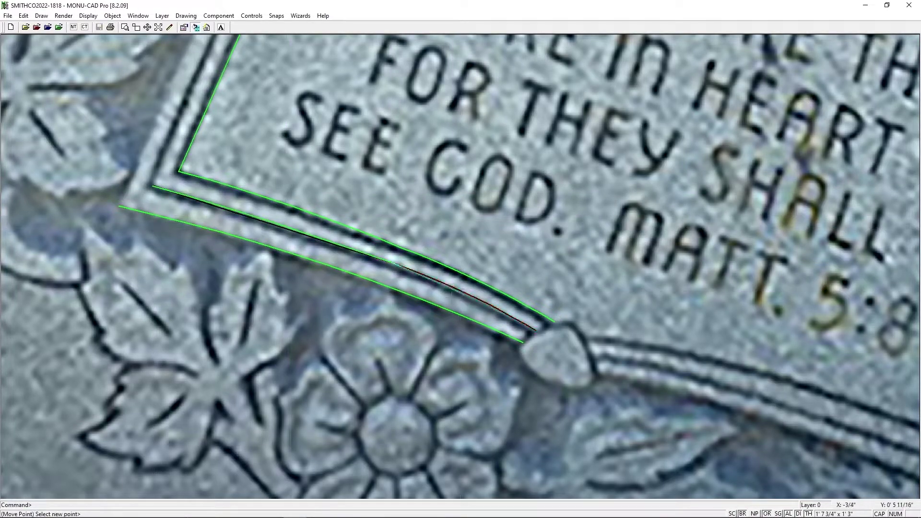
{"action": "left_click", "coordinate": [476, 299]}
Draw the middle border line beside the left page and stretch its short top end to meet the page edge
{"action": "key", "text": "l"}
{"action": "scroll", "coordinate": [167, 185], "scroll_direction": "down", "scroll_amount": 1}
{"action": "left_click", "coordinate": [421, 286]}
{"action": "scroll", "coordinate": [492, 115], "scroll_direction": "up", "scroll_amount": 1}
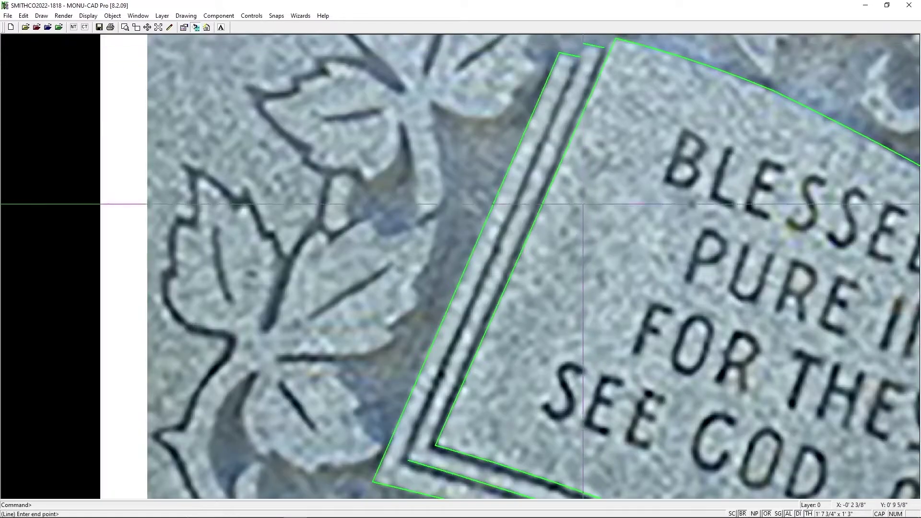
{"action": "left_click", "coordinate": [410, 459]}
{"action": "key", "text": "w"}
{"action": "key", "text": "s"}
{"action": "left_click", "coordinate": [578, 38]}
{"action": "left_click", "coordinate": [610, 58]}
{"action": "left_click", "coordinate": [609, 58]}
Trace the rounded tab at the bottom of the book's spine with 3-point arcs
{"action": "scroll", "coordinate": [561, 351], "scroll_direction": "down", "scroll_amount": 1}
{"action": "scroll", "coordinate": [691, 454], "scroll_direction": "up", "scroll_amount": 2}
{"action": "type", "text": "a3"}
{"action": "left_click", "coordinate": [401, 244]}
{"action": "left_click", "coordinate": [427, 228]}
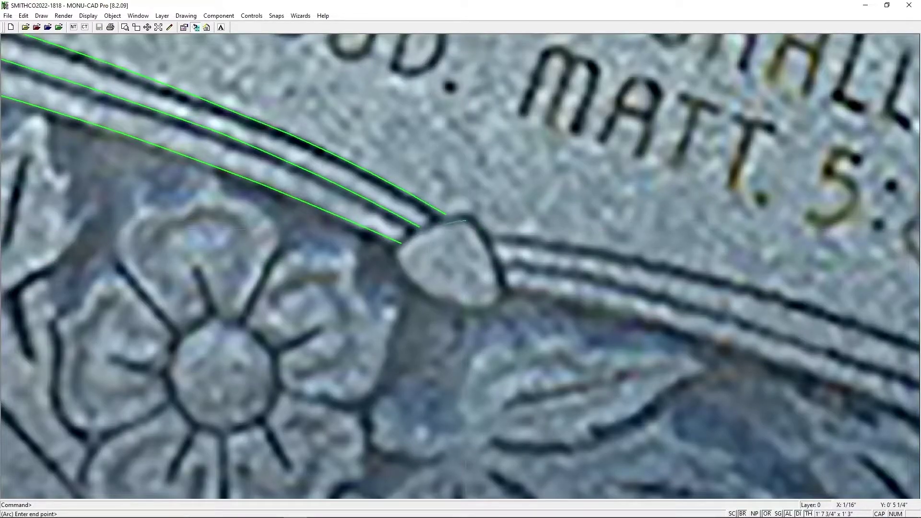
Create parallel copies of the left page's inner side line and bottom arc at an offset of .09
{"action": "scroll", "coordinate": [501, 297], "scroll_direction": "down", "scroll_amount": 2}
{"action": "type", "text": "sa"}
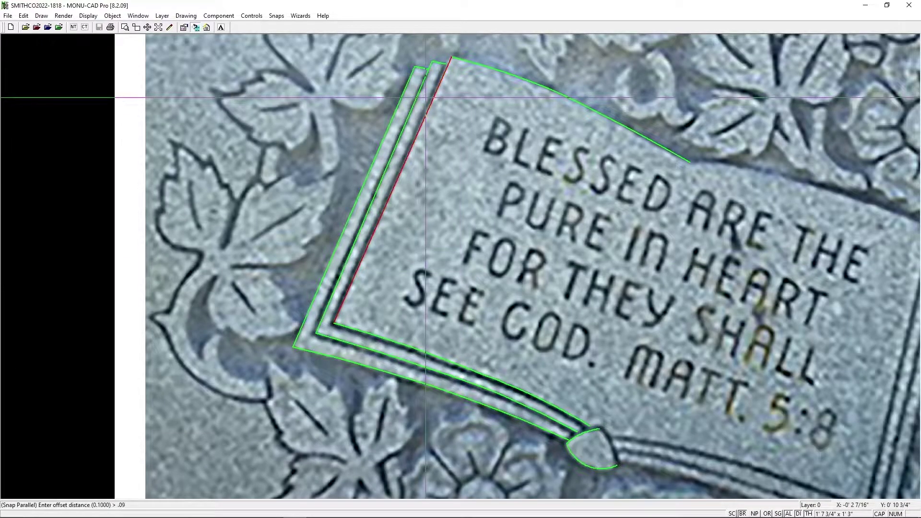
{"action": "left_click", "coordinate": [484, 384]}
{"action": "scroll", "coordinate": [484, 384], "scroll_direction": "up", "scroll_amount": 2}
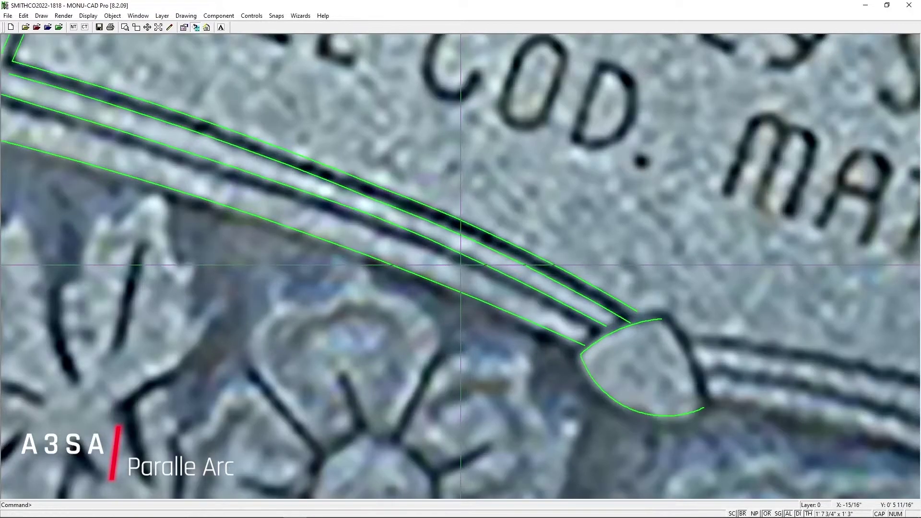
{"action": "left_click", "coordinate": [382, 188]}
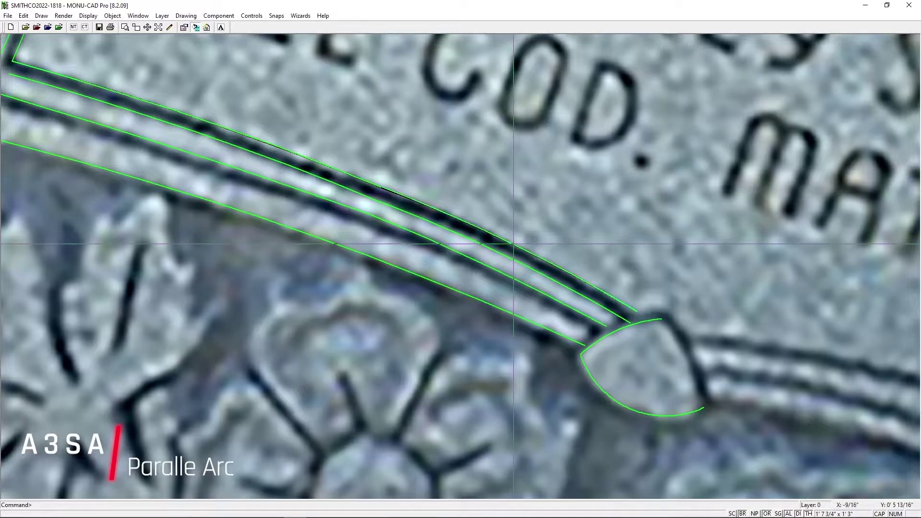
Add parallel copies of the left middle border and of the spine tab's upper arc
{"action": "scroll", "coordinate": [561, 287], "scroll_direction": "down", "scroll_amount": 1}
{"action": "left_click", "coordinate": [140, 185]}
{"action": "scroll", "coordinate": [269, 228], "scroll_direction": "down", "scroll_amount": 2}
{"action": "left_click", "coordinate": [448, 307]}
{"action": "left_click", "coordinate": [548, 71]}
{"action": "scroll", "coordinate": [586, 127], "scroll_direction": "up", "scroll_amount": 1}
{"action": "scroll", "coordinate": [419, 218], "scroll_direction": "up", "scroll_amount": 2}
{"action": "scroll", "coordinate": [380, 478], "scroll_direction": "down", "scroll_amount": 1}
{"action": "scroll", "coordinate": [404, 465], "scroll_direction": "up", "scroll_amount": 1}
Trim the left page's bottom border arcs to the parallel arc above the spine tab
{"action": "key", "text": "f"}
{"action": "left_click", "coordinate": [419, 255]}
{"action": "left_click", "coordinate": [412, 312]}
{"action": "scroll", "coordinate": [413, 313], "scroll_direction": "down", "scroll_amount": 2}
{"action": "scroll", "coordinate": [552, 379], "scroll_direction": "up", "scroll_amount": 2}
{"action": "left_click", "coordinate": [494, 322]}
{"action": "left_click", "coordinate": [512, 315]}
{"action": "left_click", "coordinate": [519, 303]}
{"action": "left_click", "coordinate": [552, 301]}
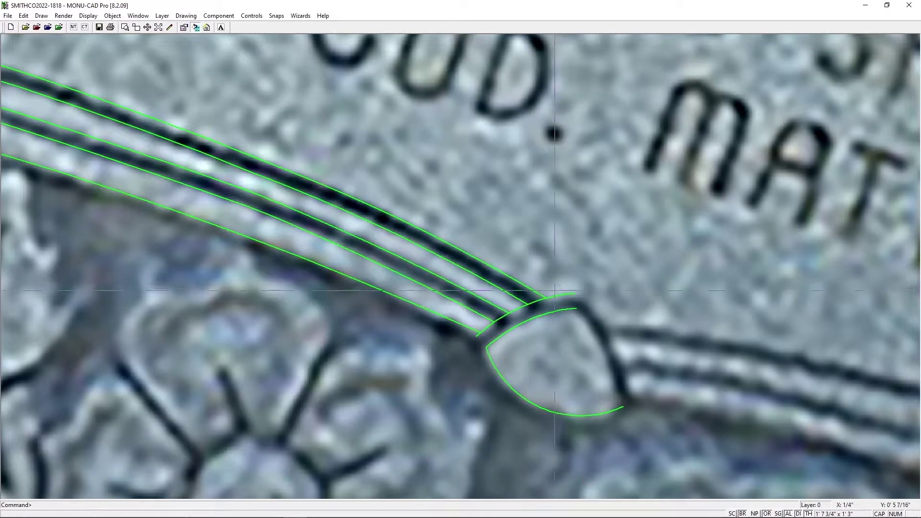
Close the ends of the left border strips along the parallel arc beside the spine tab
{"action": "left_click", "coordinate": [470, 336]}
{"action": "left_click", "coordinate": [537, 301]}
{"action": "key", "text": "f"}
{"action": "left_click", "coordinate": [518, 299]}
{"action": "left_click", "coordinate": [511, 310]}
{"action": "scroll", "coordinate": [487, 315], "scroll_direction": "down", "scroll_amount": 2}
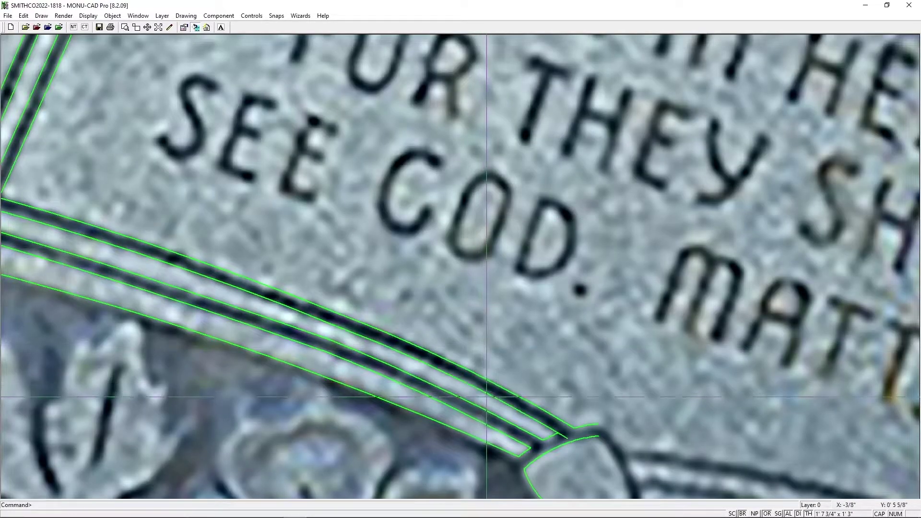
Window-mirror the traced left half of the book about the axis from the spine tab to the top center fold
{"action": "scroll", "coordinate": [456, 246], "scroll_direction": "down", "scroll_amount": 1}
{"action": "scroll", "coordinate": [454, 196], "scroll_direction": "down", "scroll_amount": 1}
{"action": "type", "text": "wm"}
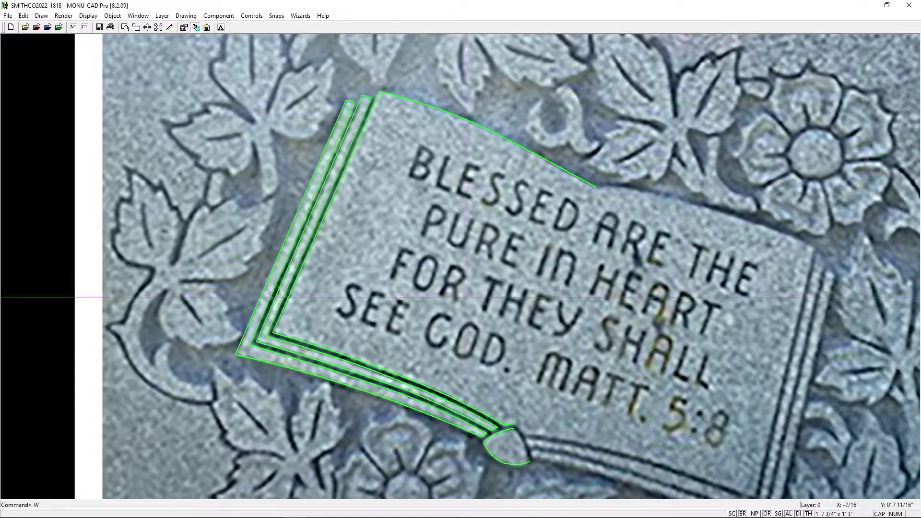
{"action": "left_click", "coordinate": [210, 80]}
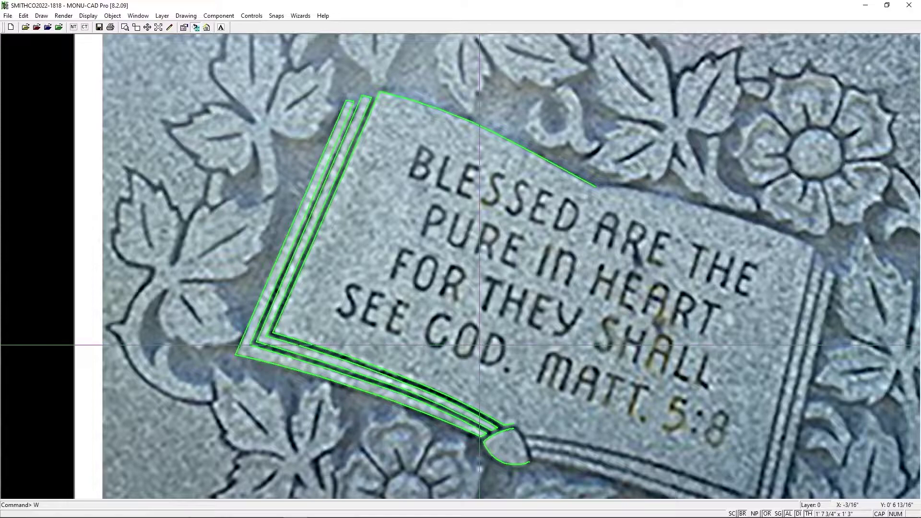
{"action": "type", "text": "I"}
{"action": "key", "text": "Return"}
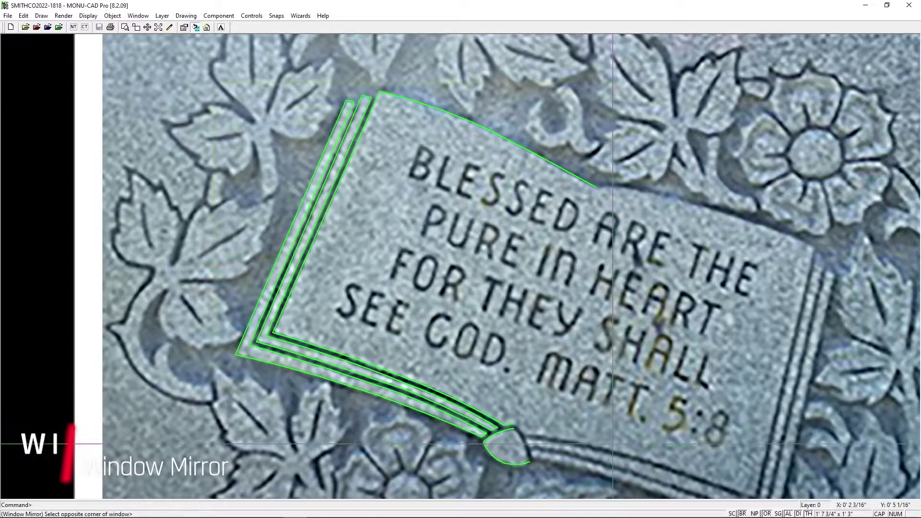
{"action": "left_click", "coordinate": [614, 421]}
{"action": "left_click", "coordinate": [511, 430]}
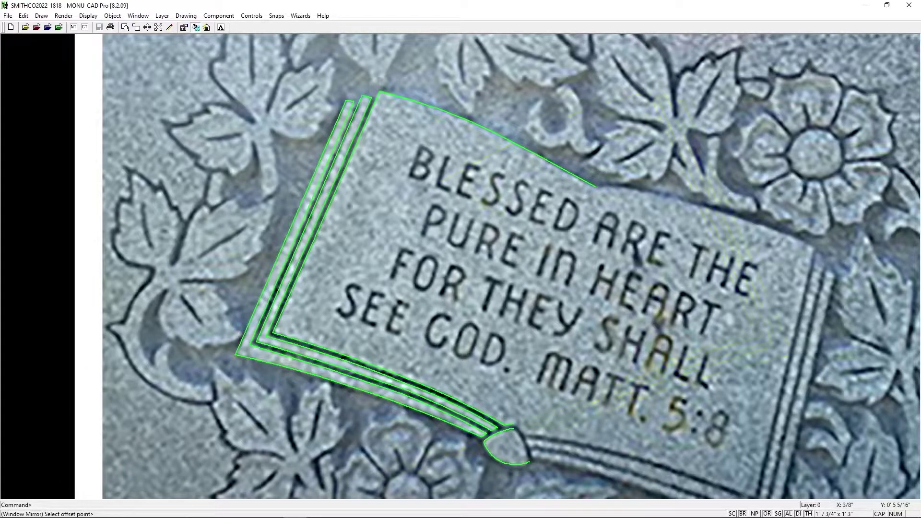
{"action": "scroll", "coordinate": [620, 282], "scroll_direction": "down", "scroll_amount": 1}
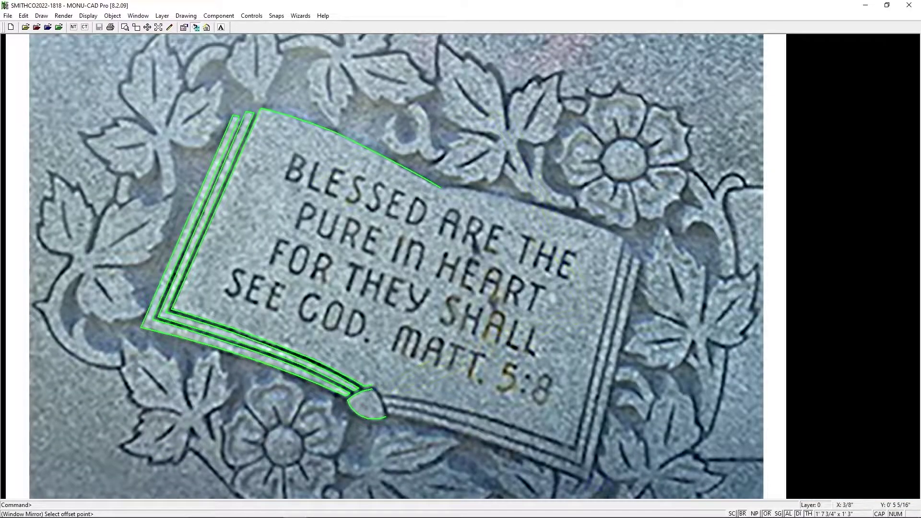
{"action": "left_click", "coordinate": [445, 180]}
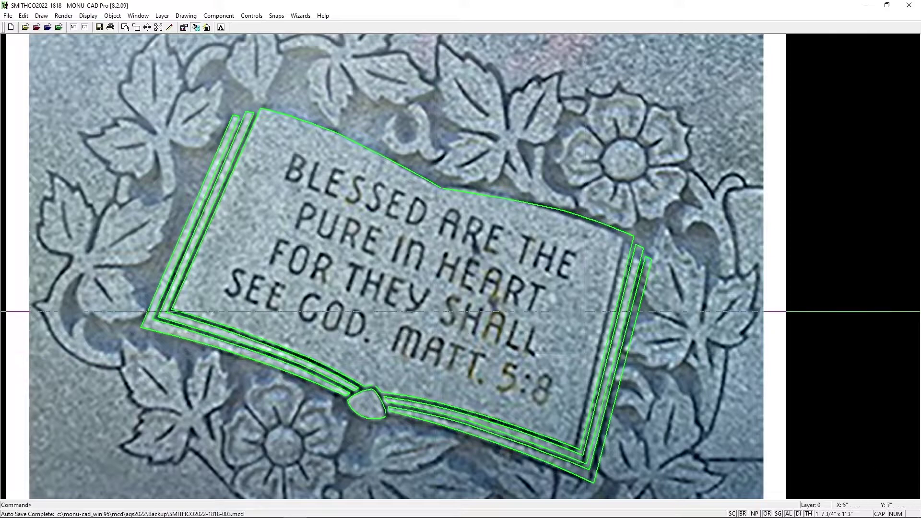
Try to stretch the mirrored page's outer side to match the book in the photo
{"action": "key", "text": "w"}
{"action": "key", "text": "s"}
{"action": "left_click", "coordinate": [552, 226]}
{"action": "left_click", "coordinate": [669, 491]}
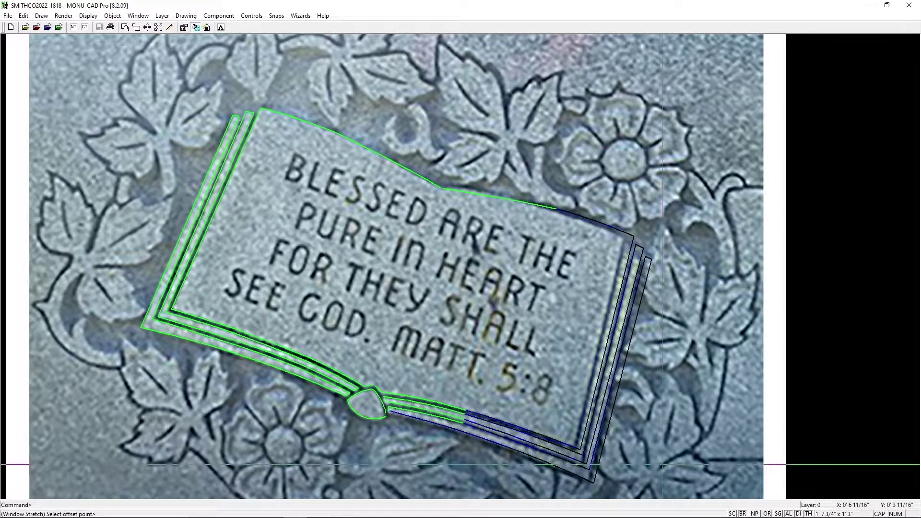
{"action": "left_click", "coordinate": [659, 463]}
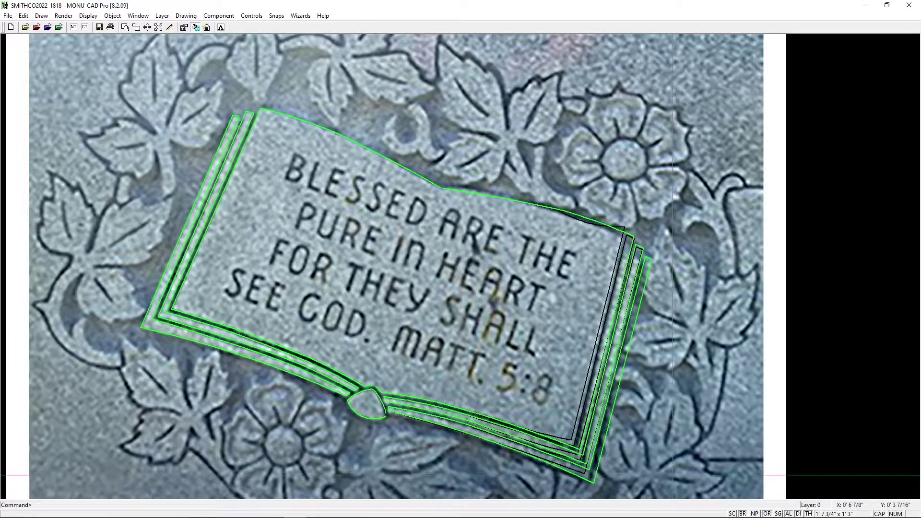
{"action": "key", "text": "r"}
{"action": "key", "text": "d"}
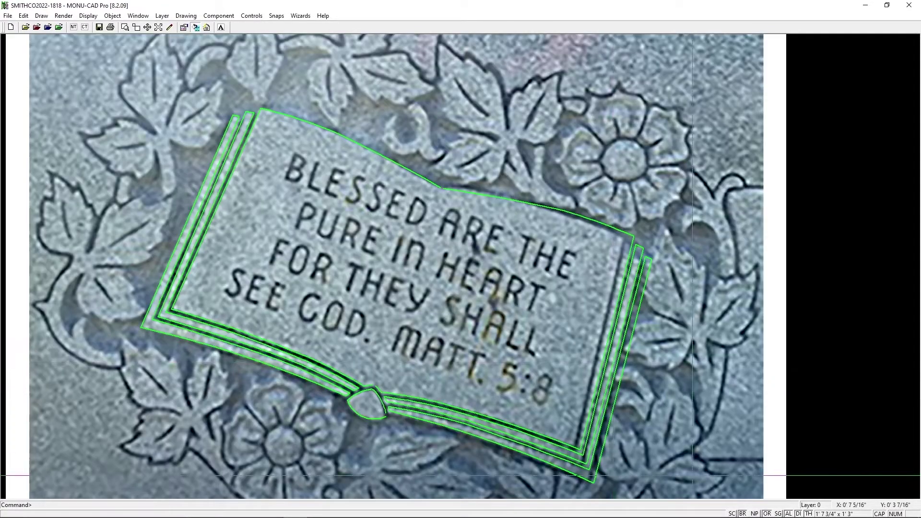
Move the mirrored arc's end point beside the spine tab and join the offset outline above the tab
{"action": "key", "text": "z"}
{"action": "key", "text": "w"}
{"action": "left_click", "coordinate": [255, 326]}
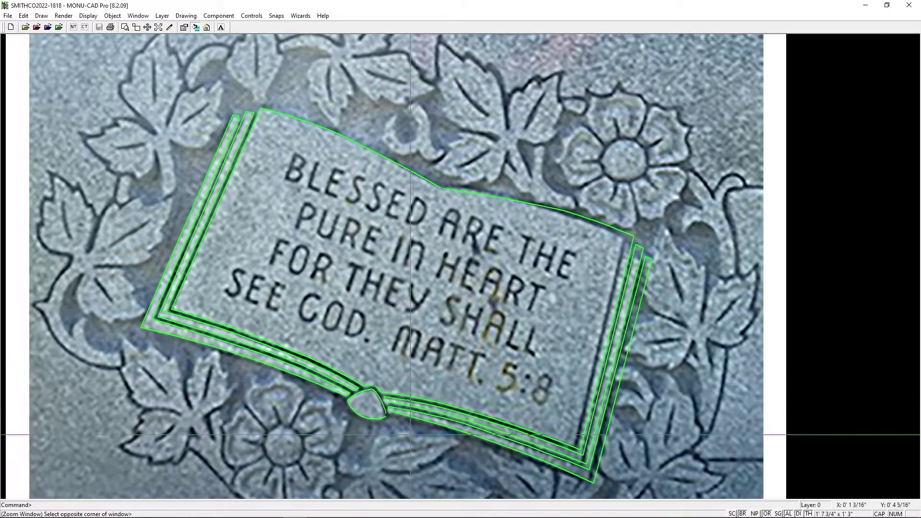
{"action": "left_click", "coordinate": [462, 435]}
{"action": "key", "text": "m"}
{"action": "key", "text": "p"}
{"action": "left_click", "coordinate": [562, 431]}
{"action": "left_click", "coordinate": [580, 406]}
{"action": "key", "text": "f"}
{"action": "left_click", "coordinate": [514, 289]}
{"action": "left_click", "coordinate": [545, 289]}
{"action": "scroll", "coordinate": [583, 72], "scroll_direction": "down", "scroll_amount": 3}
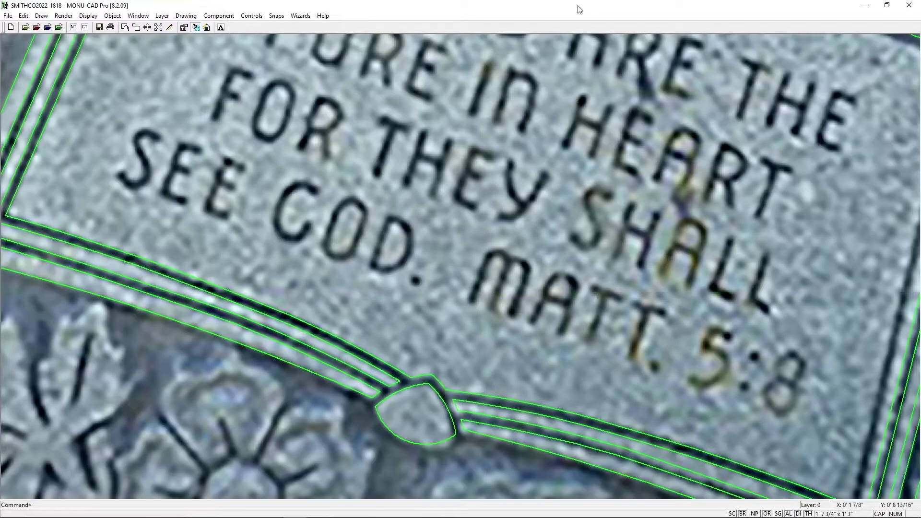
Join the two top page arcs at the book's center fold
{"action": "scroll", "coordinate": [583, 46], "scroll_direction": "down", "scroll_amount": 1}
{"action": "key", "text": "f"}
{"action": "left_click", "coordinate": [442, 200]}
{"action": "left_click", "coordinate": [474, 210]}
{"action": "scroll", "coordinate": [384, 307], "scroll_direction": "down", "scroll_amount": 4}
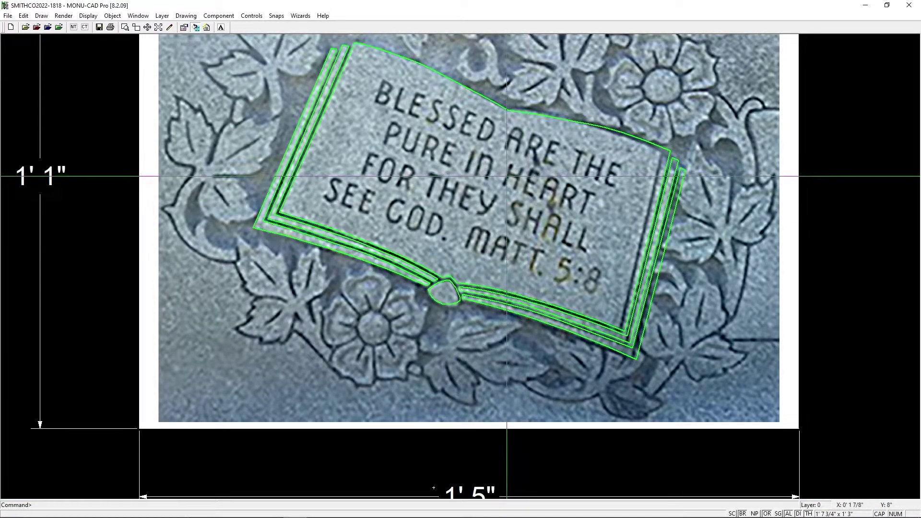
{"action": "scroll", "coordinate": [613, 472], "scroll_direction": "up", "scroll_amount": 1}
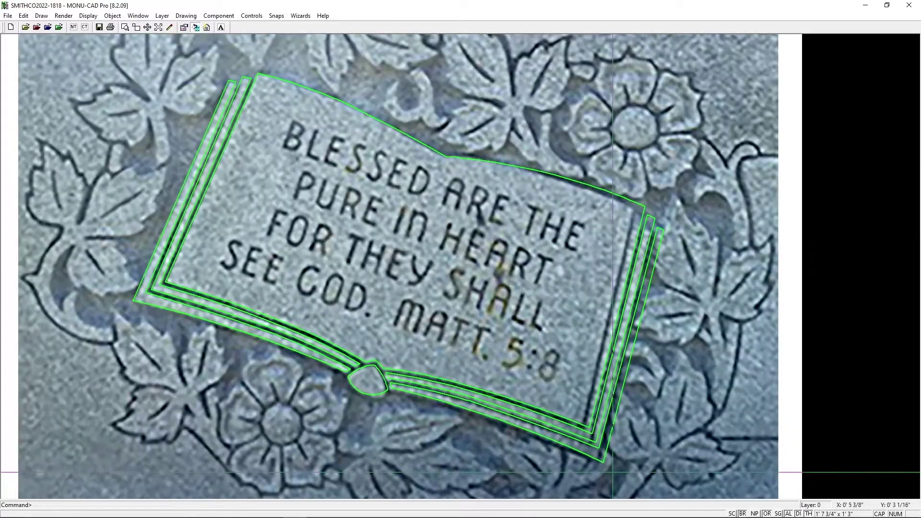
Move the outer end of the right page's top arc inward and adjust its curve to follow the page edge in the photo
{"action": "type", "text": "mp"}
{"action": "left_click", "coordinate": [584, 186]}
{"action": "left_click", "coordinate": [574, 183]}
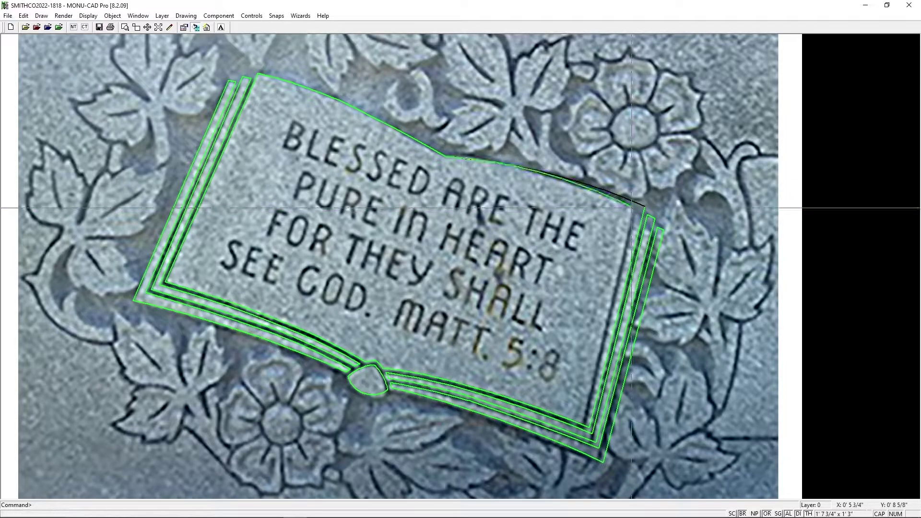
{"action": "type", "text": "rmrdrm"}
{"action": "left_click", "coordinate": [551, 175]}
Window-stretch the right page's outer side inward to match the photo and refit its top arc to the page edge
{"action": "type", "text": "ws"}
{"action": "left_click", "coordinate": [507, 203]}
{"action": "left_click", "coordinate": [672, 462]}
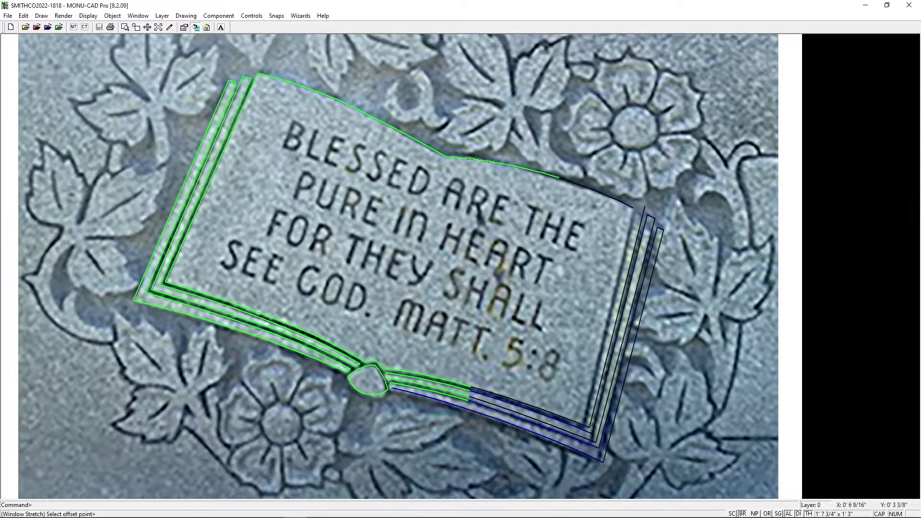
{"action": "left_click", "coordinate": [661, 456]}
{"action": "type", "text": "rdrm"}
{"action": "left_click", "coordinate": [555, 177]}
{"action": "left_click", "coordinate": [626, 214]}
{"action": "type", "text": "rd"}
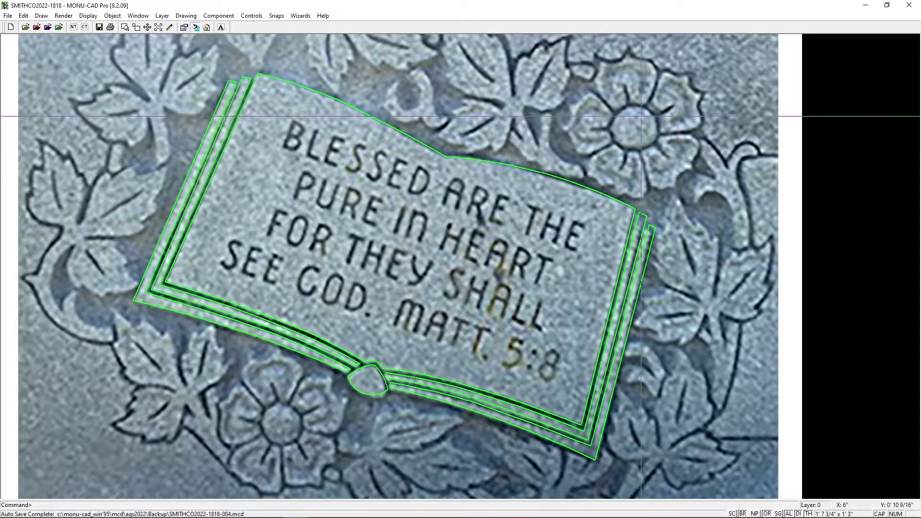
Draw a circle around the upper-right flower's center disc, enlarge it slightly, and add a concentric guide circle around the petals
{"action": "scroll", "coordinate": [644, 120], "scroll_direction": "up", "scroll_amount": 2}
{"action": "scroll", "coordinate": [461, 266], "scroll_direction": "up", "scroll_amount": 1}
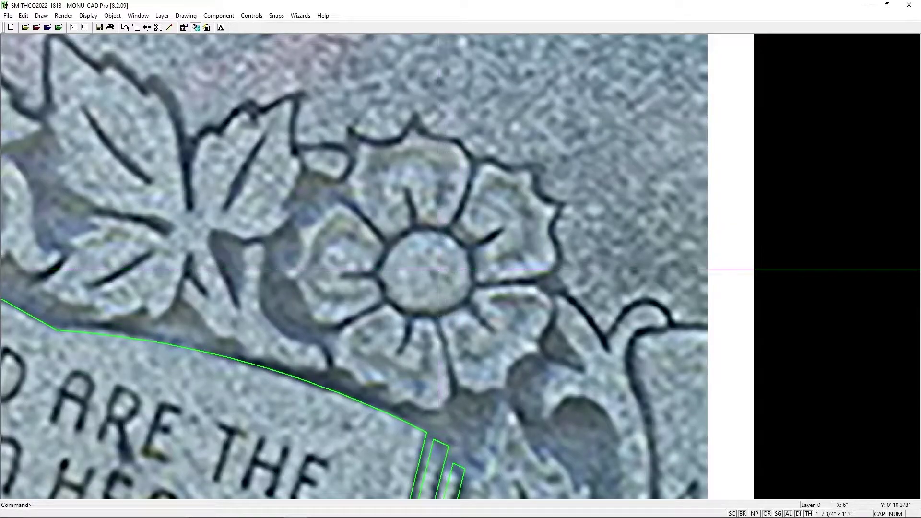
{"action": "left_click", "coordinate": [427, 271]}
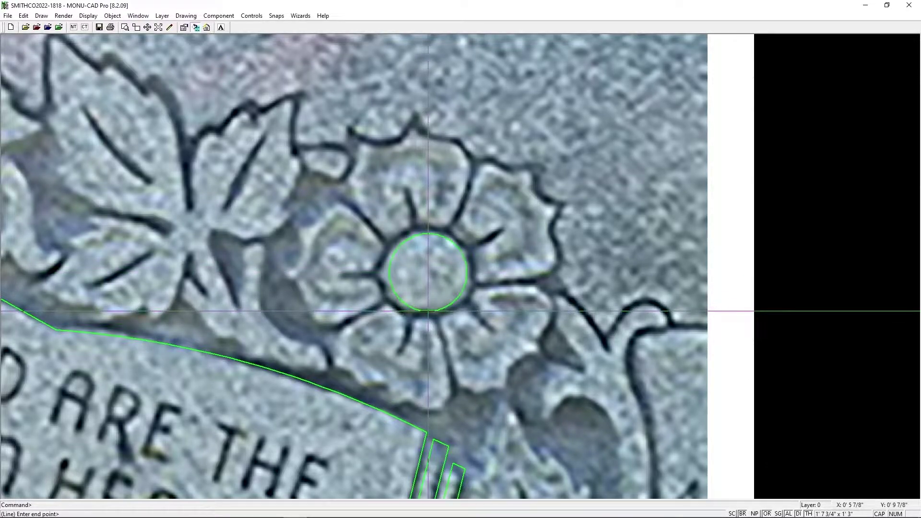
{"action": "type", "text": "MP"}
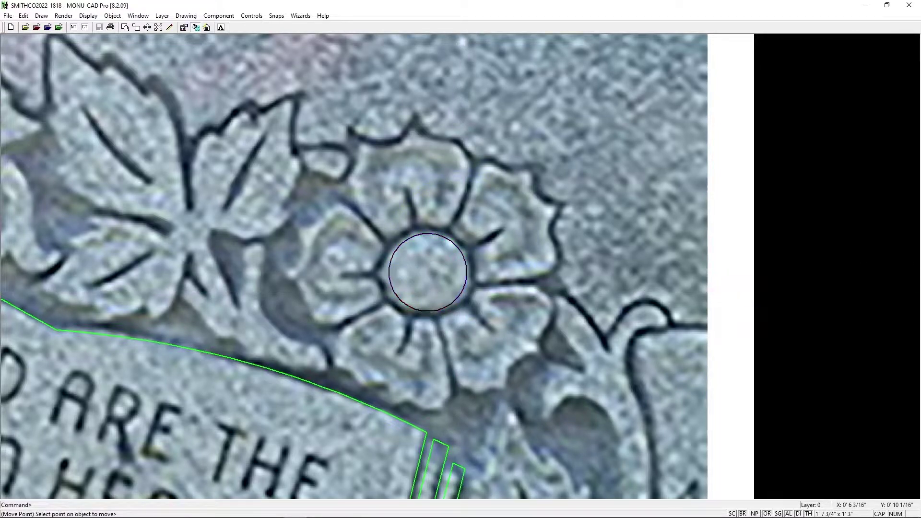
{"action": "left_click", "coordinate": [459, 302]}
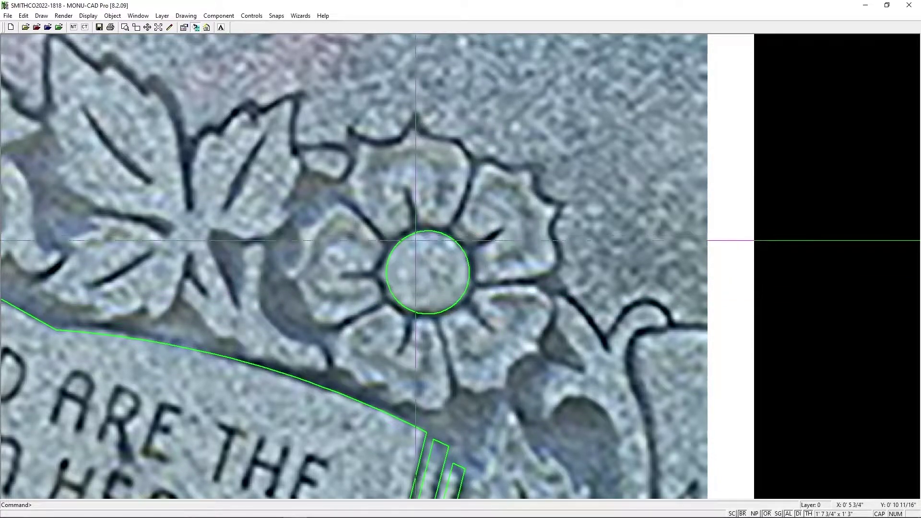
{"action": "key", "text": "p"}
{"action": "key", "text": "Escape"}
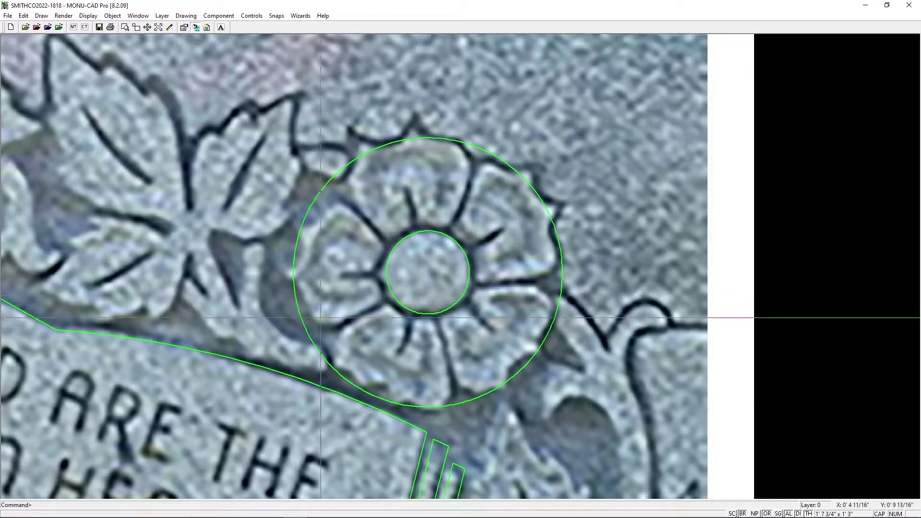
Window-move the flower's two circles slightly up and to the right over the carved flower
{"action": "type", "text": "WM"}
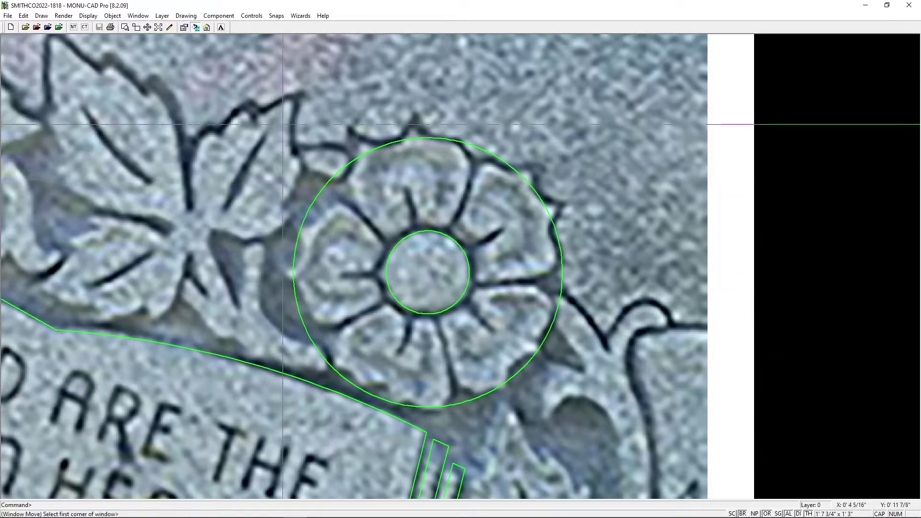
{"action": "left_click", "coordinate": [292, 120]}
{"action": "left_click", "coordinate": [620, 419]}
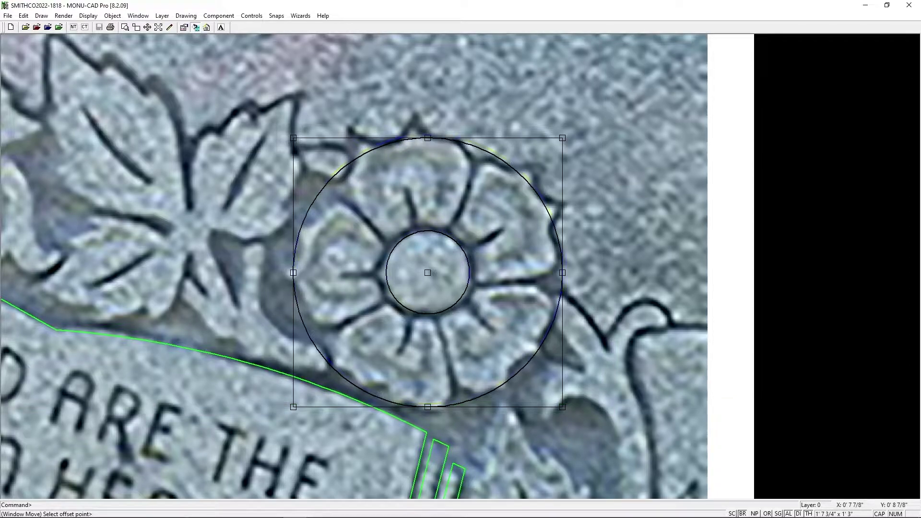
{"action": "left_click", "coordinate": [611, 401]}
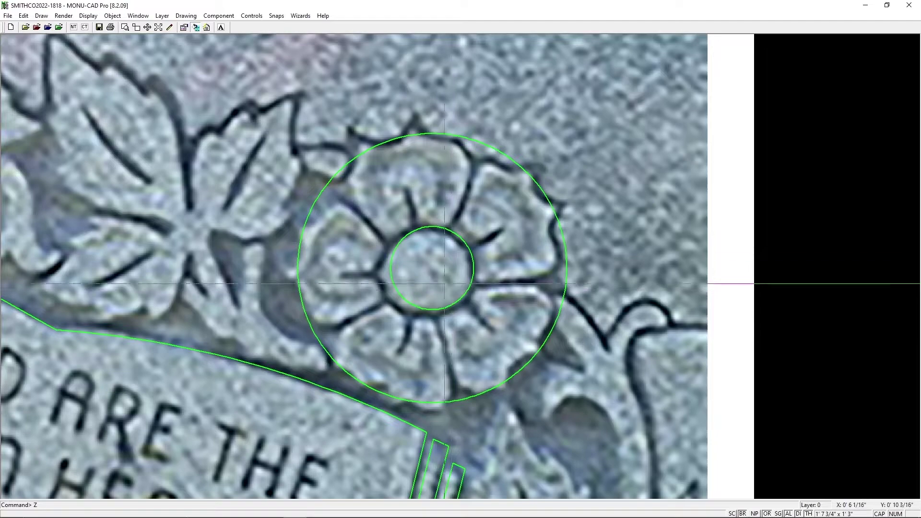
Add a second circle around the center disc and trace the lower half of the upper-right petal with a line and arcs
{"action": "type", "text": "zw"}
{"action": "left_click", "coordinate": [379, 231]}
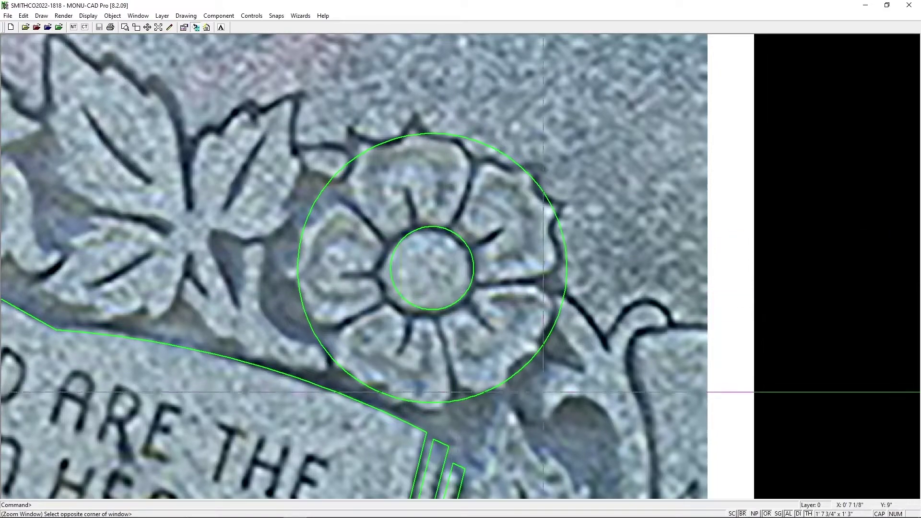
{"action": "left_click", "coordinate": [466, 130]}
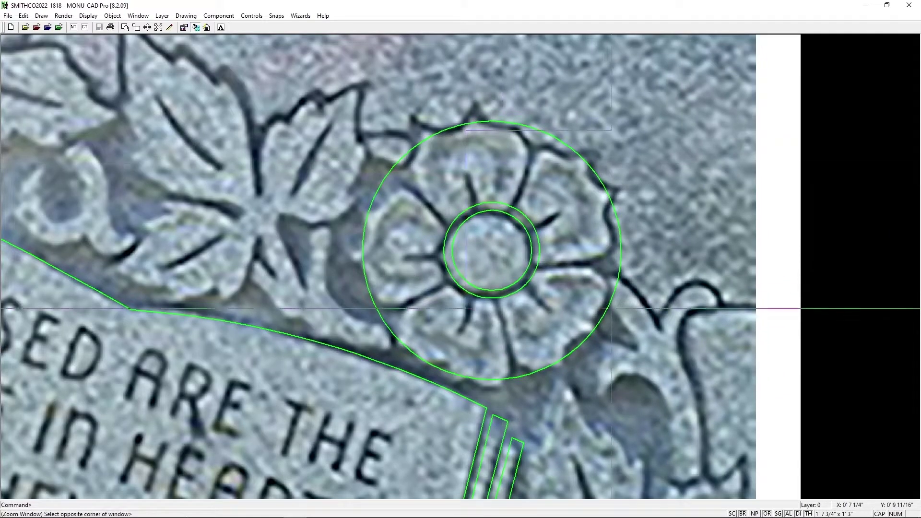
{"action": "left_click", "coordinate": [612, 309]}
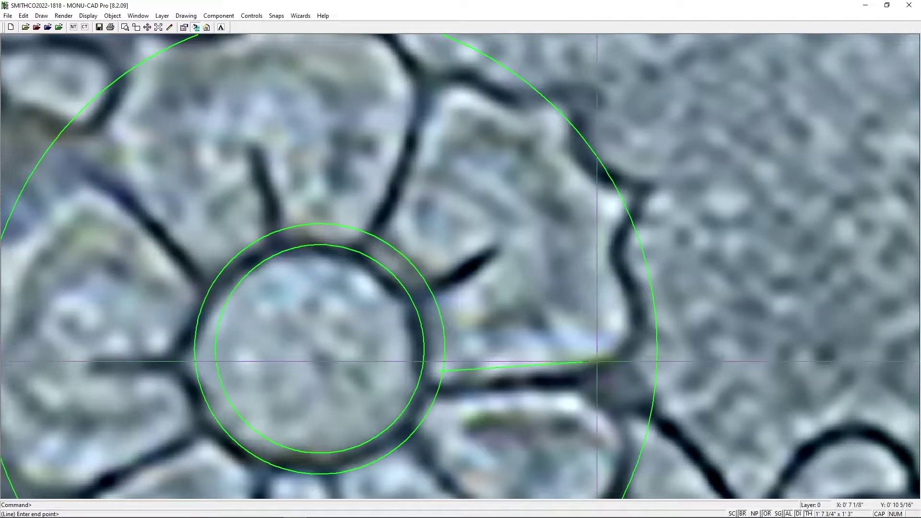
{"action": "left_click", "coordinate": [618, 264]}
{"action": "left_click", "coordinate": [618, 257]}
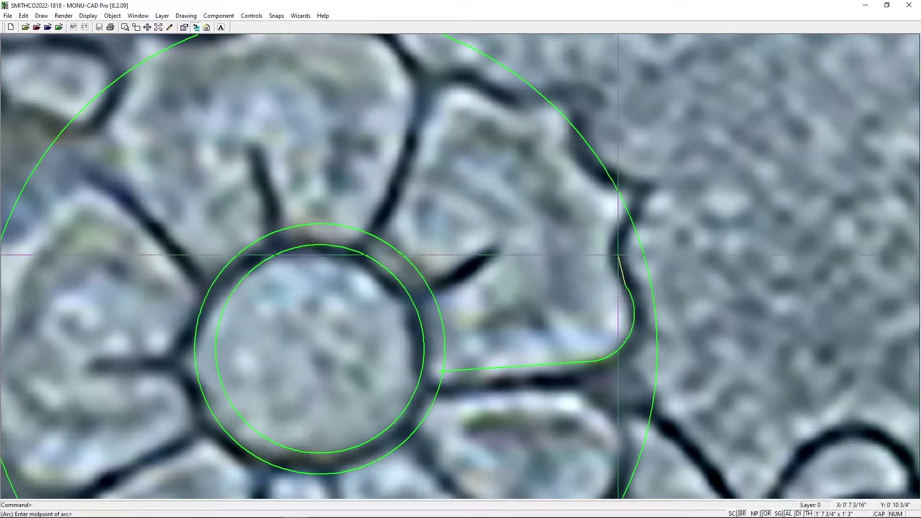
{"action": "left_click", "coordinate": [635, 201]}
{"action": "scroll", "coordinate": [460, 252], "scroll_direction": "down", "scroll_amount": 1}
{"action": "type", "text": "msn"}
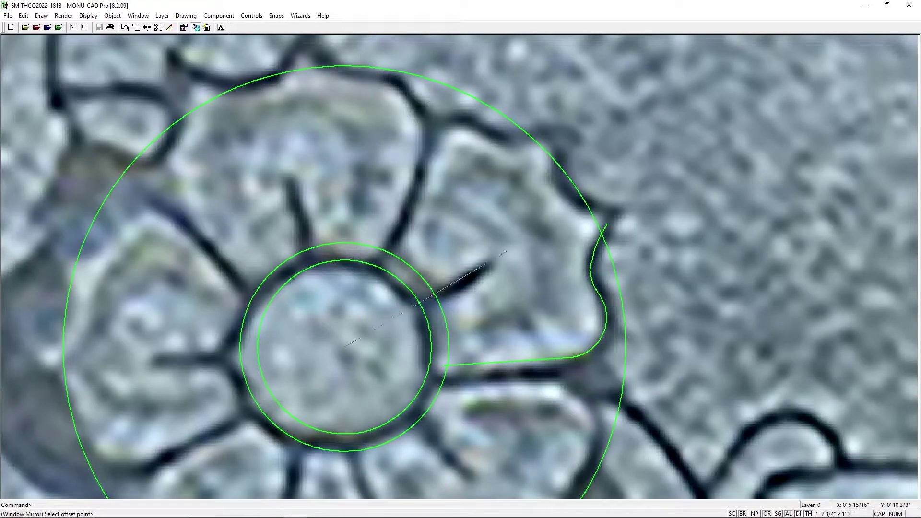
{"action": "type", "text": "or"}
{"action": "key", "text": "Escape"}
{"action": "type", "text": "wr"}
{"action": "left_click", "coordinate": [403, 273]}
{"action": "left_click", "coordinate": [606, 408]}
{"action": "key", "text": "Escape"}
Rotate the traced half petal slightly until its straight edge runs horizontally
{"action": "type", "text": "wr"}
{"action": "left_click", "coordinate": [422, 255]}
{"action": "left_click", "coordinate": [605, 376]}
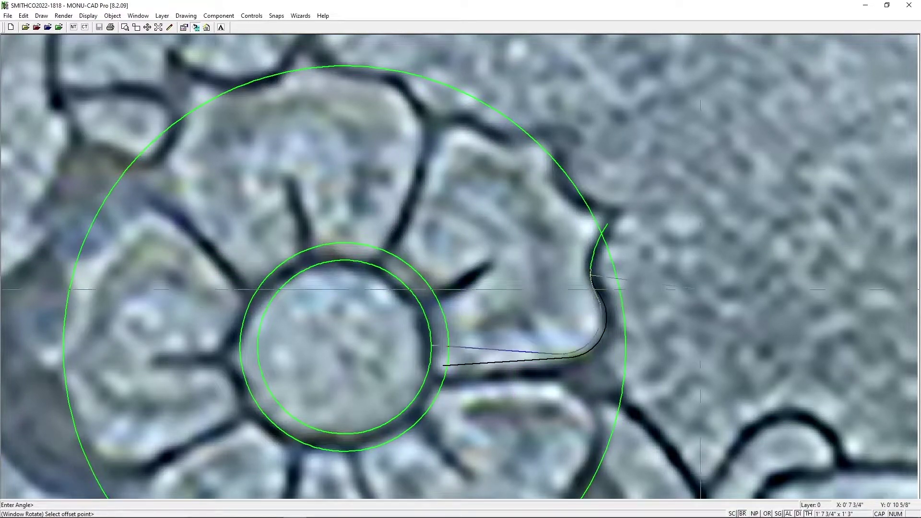
{"action": "key", "text": "Return"}
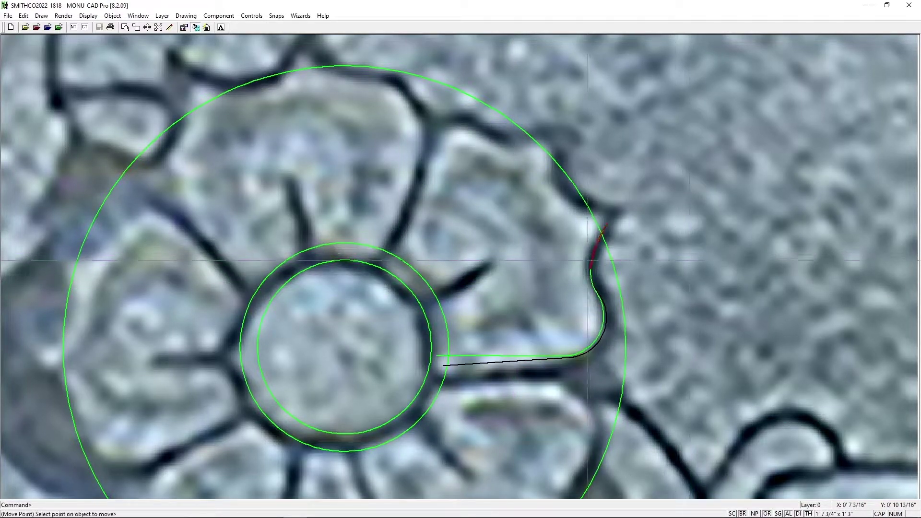
Window-mirror the half petal about an axis through the flower's center and join the two tips with an arc
{"action": "scroll", "coordinate": [477, 280], "scroll_direction": "down", "scroll_amount": 1}
{"action": "type", "text": "wi"}
{"action": "left_click", "coordinate": [410, 195]}
{"action": "left_click", "coordinate": [614, 354]}
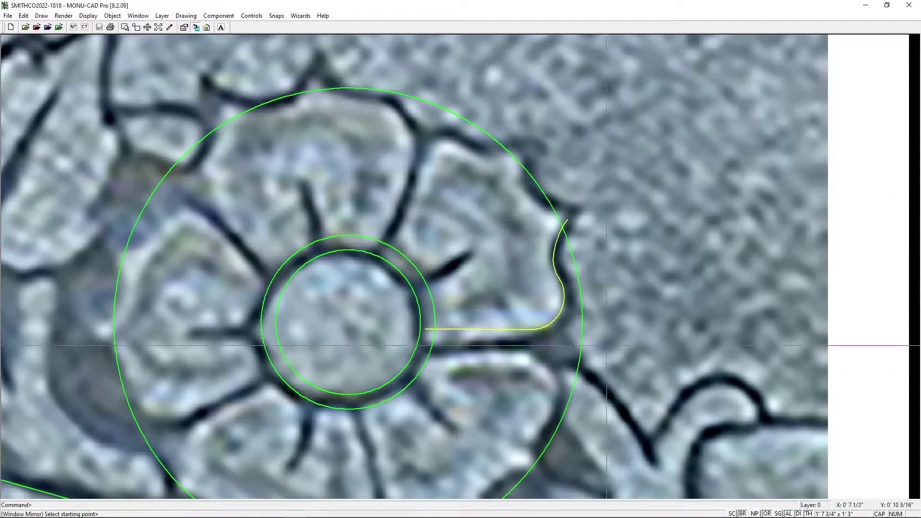
{"action": "type", "text": "sn"}
{"action": "left_click", "coordinate": [405, 256]}
{"action": "left_click", "coordinate": [544, 180]}
{"action": "left_click", "coordinate": [540, 175]}
{"action": "left_click", "coordinate": [536, 196]}
{"action": "left_click", "coordinate": [568, 219]}
Try to radially copy the petal around the flower's center with 4 copies over a 360-degree span
{"action": "type", "text": "rc"}
{"action": "left_click", "coordinate": [356, 134]}
{"action": "left_click", "coordinate": [589, 343]}
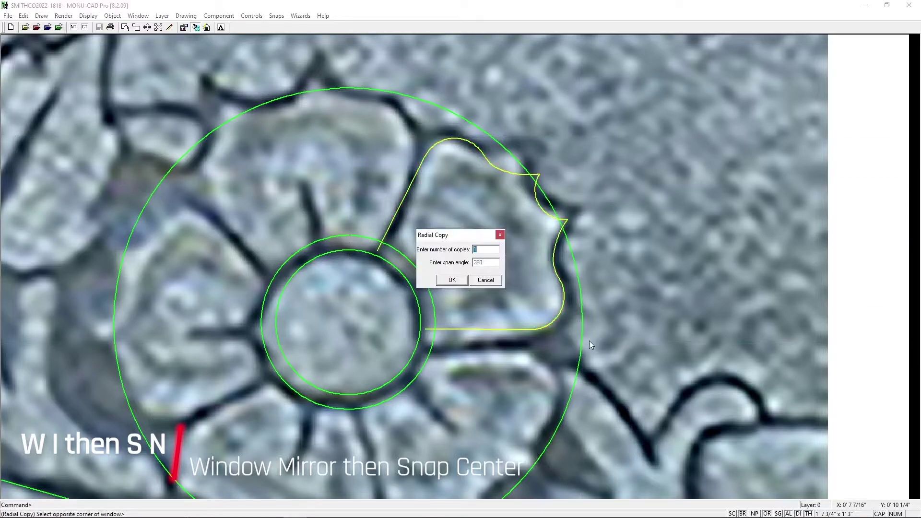
{"action": "type", "text": "4"}
{"action": "key", "text": "Return"}
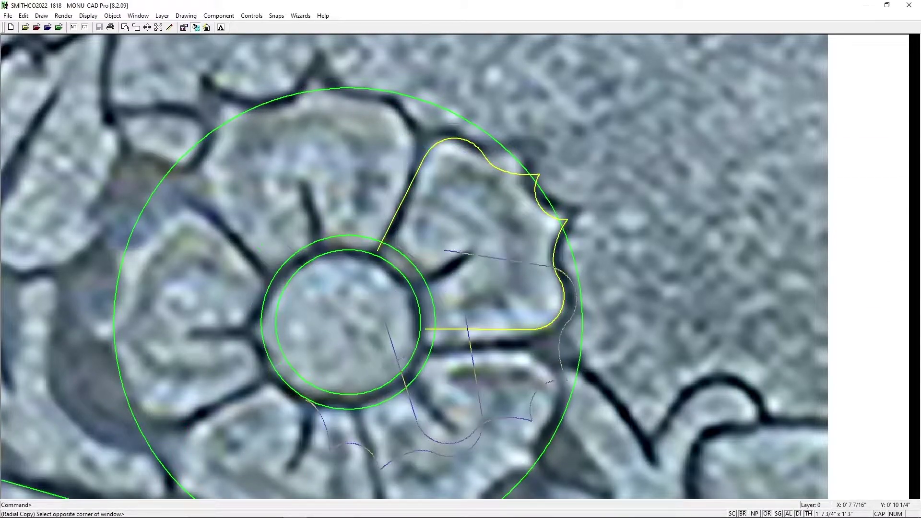
Cancel the radial copy, rotate the petal's upper half to line up with the groove, and erase its lower half
{"action": "type", "text": "snOOWR"}
{"action": "left_click", "coordinate": [353, 128]}
{"action": "left_click", "coordinate": [451, 280]}
{"action": "left_click", "coordinate": [425, 156]}
{"action": "left_click", "coordinate": [539, 148]}
{"action": "type", "text": "WE"}
{"action": "left_click", "coordinate": [402, 290]}
{"action": "left_click", "coordinate": [542, 358]}
{"action": "type", "text": "WE"}
{"action": "left_click", "coordinate": [492, 200]}
{"action": "left_click", "coordinate": [579, 334]}
Adjust the end of the petal's upper arc at its outer tip to match the scalloped edge in the photo
{"action": "type", "text": "WS"}
{"action": "left_click", "coordinate": [500, 165]}
{"action": "left_click", "coordinate": [546, 191]}
{"action": "left_click", "coordinate": [540, 174]}
{"action": "scroll", "coordinate": [498, 168], "scroll_direction": "up", "scroll_amount": 1}
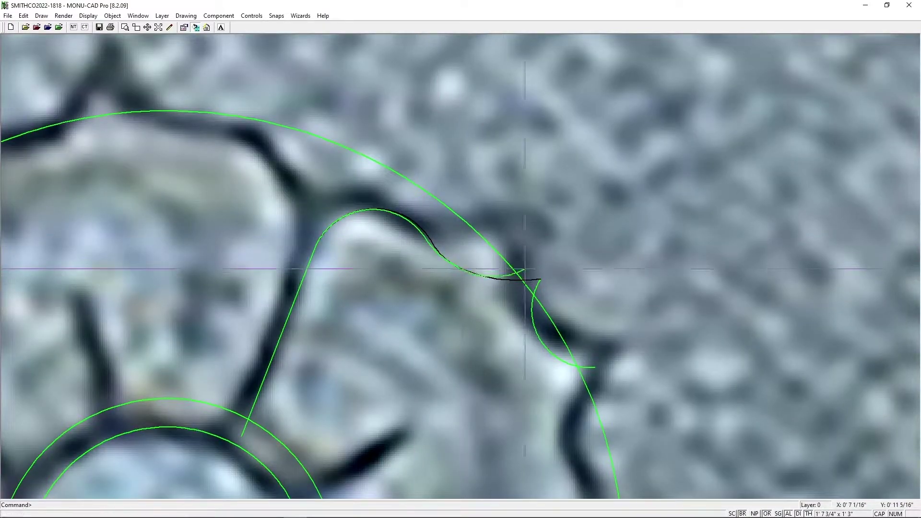
{"action": "scroll", "coordinate": [444, 255], "scroll_direction": "down", "scroll_amount": 2}
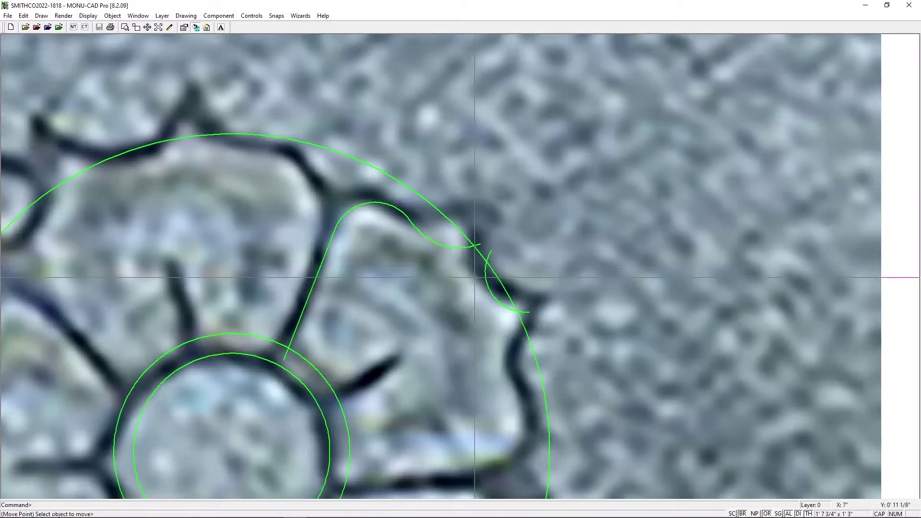
Window-mirror the corrected upper half to rebuild the lower half of the petal, and fit the connecting arc between the tips
{"action": "type", "text": "wm"}
{"action": "left_click", "coordinate": [355, 190]}
{"action": "left_click", "coordinate": [519, 348]}
{"action": "left_click", "coordinate": [428, 373]}
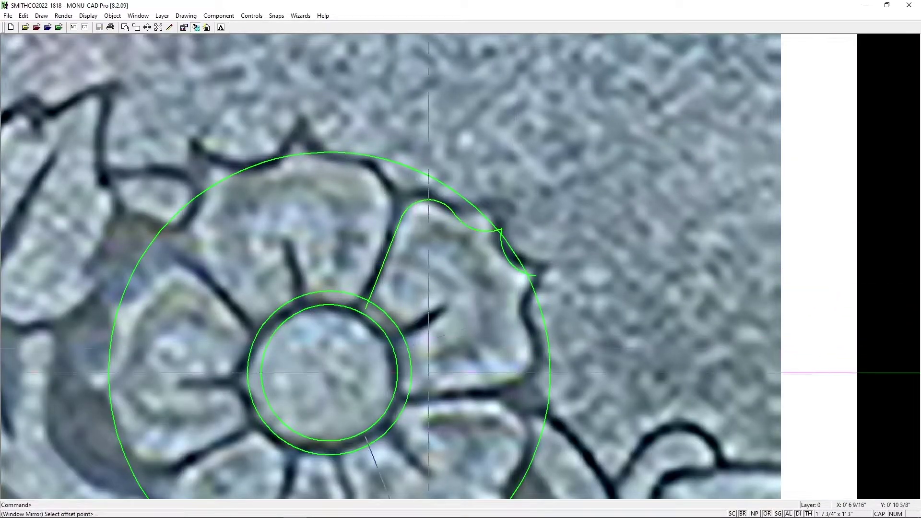
{"action": "left_click", "coordinate": [475, 284]}
{"action": "type", "text": "mp"}
{"action": "left_click", "coordinate": [528, 268]}
{"action": "left_click", "coordinate": [535, 284]}
Radially copy the finished petal around the flower's center to make five petals
{"action": "scroll", "coordinate": [497, 310], "scroll_direction": "down", "scroll_amount": 1}
{"action": "type", "text": "rc"}
{"action": "left_click", "coordinate": [340, 341]}
{"action": "left_click", "coordinate": [507, 164]}
{"action": "key", "text": "Return"}
{"action": "type", "text": "sn"}
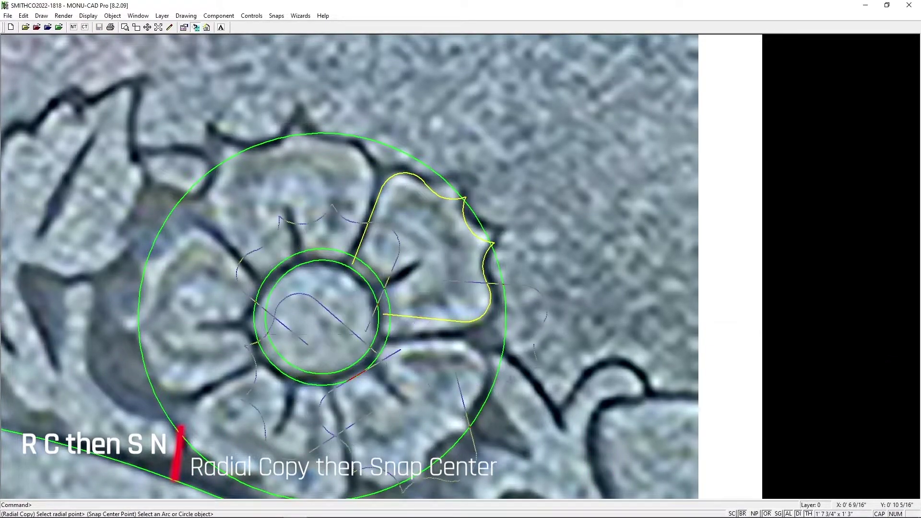
{"action": "left_click", "coordinate": [357, 377]}
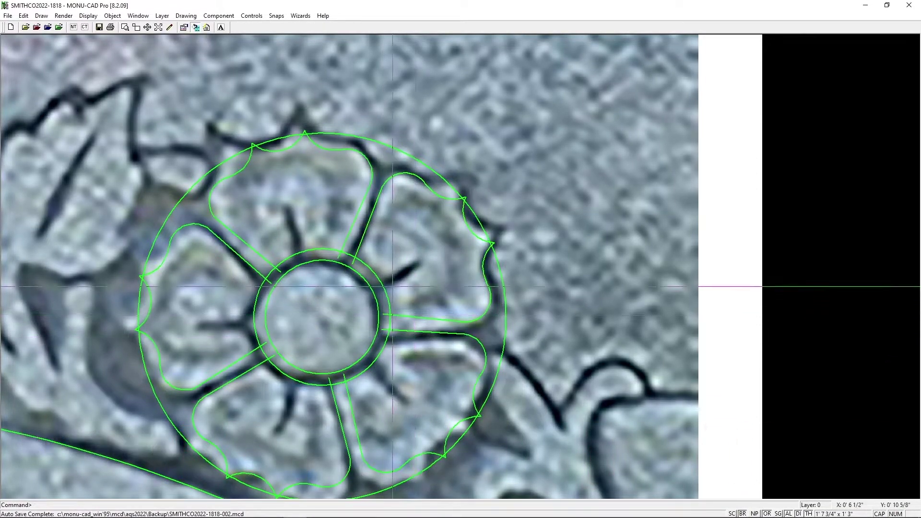
Draw a guide line through the upper-right petal, build its vein from a line mirrored about the guide, and cap the end with an arc
{"action": "left_click", "coordinate": [389, 317]}
{"action": "left_click", "coordinate": [496, 210]}
{"action": "type", "text": "cp"}
{"action": "left_click", "coordinate": [411, 263]}
{"action": "key", "text": "Escape"}
{"action": "left_click", "coordinate": [379, 278]}
{"action": "left_click", "coordinate": [412, 247]}
{"action": "type", "text": "wi"}
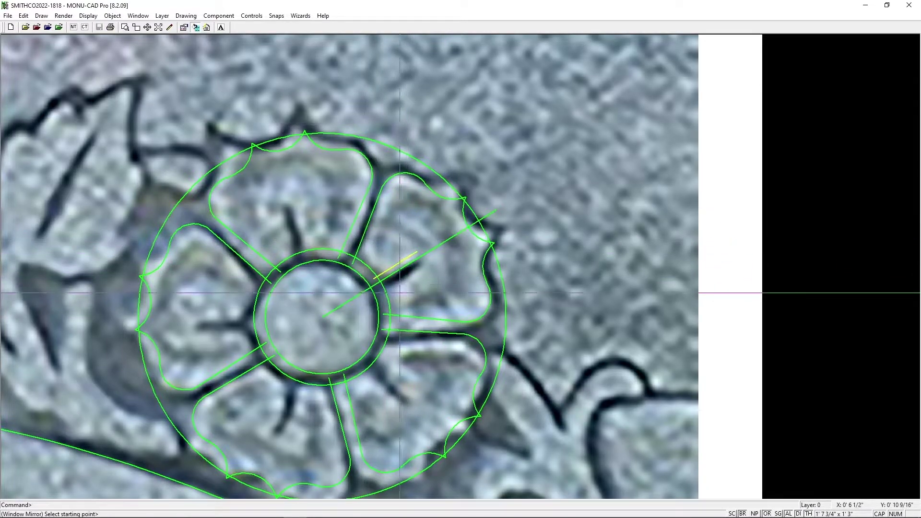
{"action": "left_click", "coordinate": [381, 283]}
{"action": "type", "text": "a3"}
{"action": "left_click", "coordinate": [417, 252]}
{"action": "type", "text": "mp"}
{"action": "left_click", "coordinate": [424, 258]}
{"action": "left_click", "coordinate": [426, 255]}
{"action": "type", "text": "rc"}
{"action": "left_click", "coordinate": [367, 239]}
{"action": "left_click", "coordinate": [436, 286]}
{"action": "key", "text": "Escape"}
Radially copy the petal vein with 4 copies around the flower's center and erase the guide line
{"action": "type", "text": "rc"}
{"action": "left_click", "coordinate": [367, 246]}
{"action": "left_click", "coordinate": [440, 290]}
{"action": "type", "text": "4"}
{"action": "key", "text": "Return"}
{"action": "left_click", "coordinate": [380, 311]}
{"action": "type", "text": "er"}
{"action": "left_click", "coordinate": [376, 284]}
Window-scale the whole flower up slightly about its center to match the petals in the photo
{"action": "scroll", "coordinate": [379, 282], "scroll_direction": "down", "scroll_amount": 3}
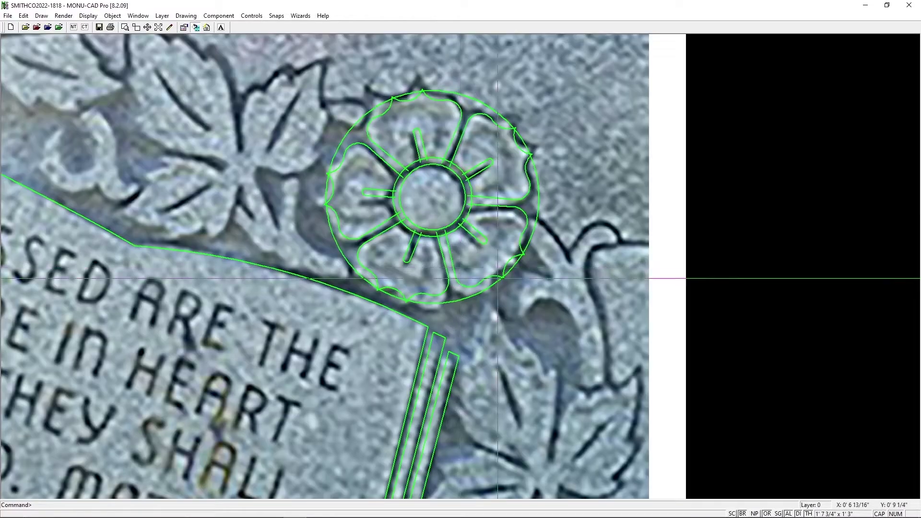
{"action": "type", "text": "wz"}
{"action": "left_click", "coordinate": [309, 80]}
{"action": "left_click", "coordinate": [557, 320]}
{"action": "type", "text": "sc"}
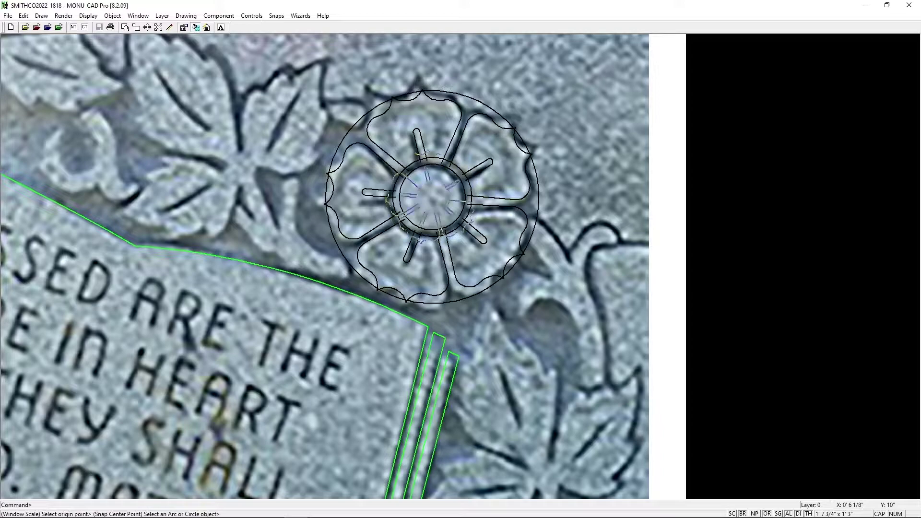
{"action": "left_click", "coordinate": [665, 197]}
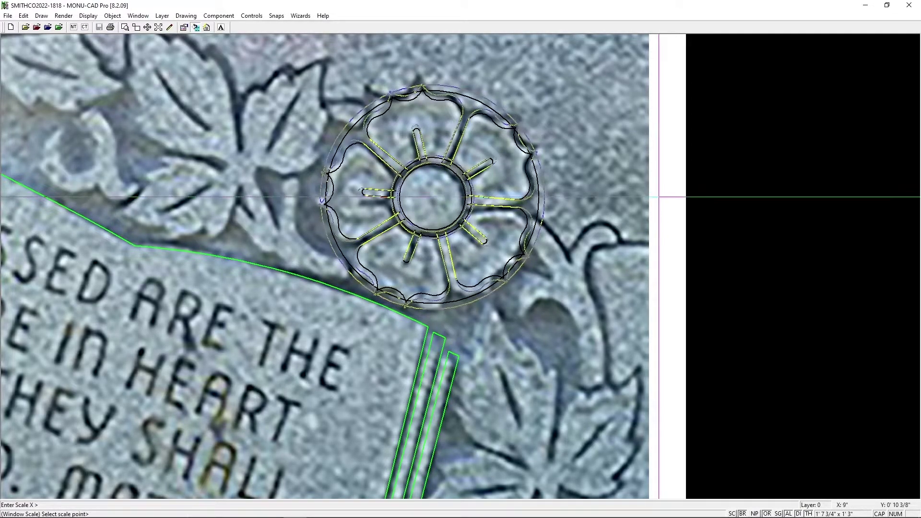
{"action": "left_click", "coordinate": [654, 196]}
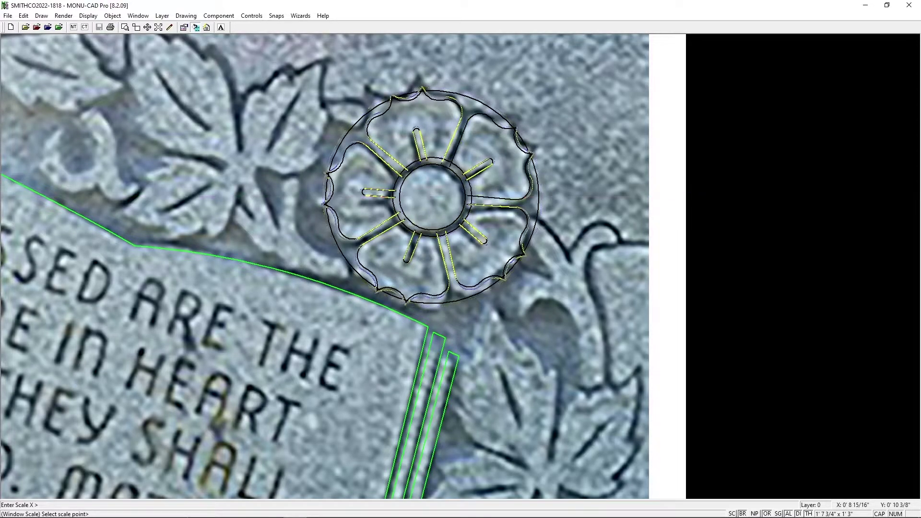
Erase the large guide circle around the flower's petals
{"action": "type", "text": "oe"}
{"action": "left_click", "coordinate": [451, 233]}
{"action": "left_click", "coordinate": [439, 306]}
{"action": "type", "text": "sl"}
{"action": "left_click", "coordinate": [445, 229]}
{"action": "type", "text": ".089"}
{"action": "key", "text": "Return"}
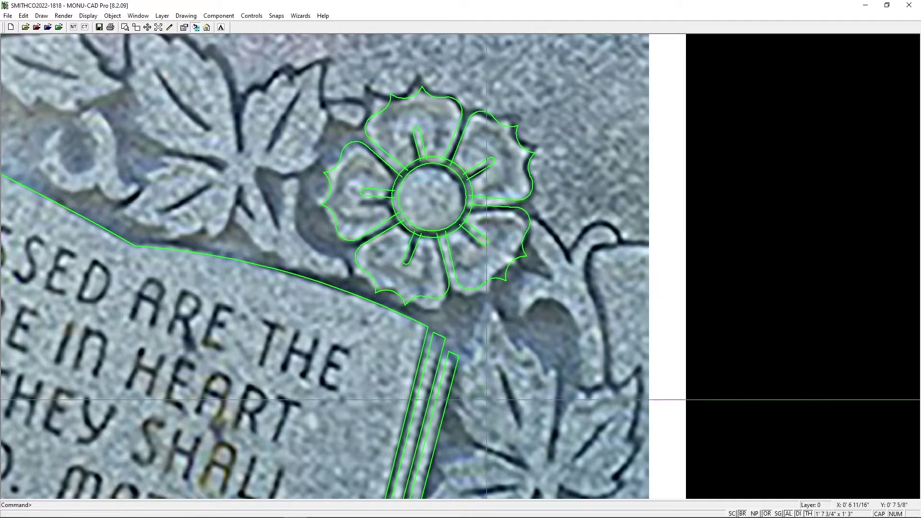
Trace both sides of the stem below the flower with three-point arcs, plus the curled tendril on its left side
{"action": "scroll", "coordinate": [546, 278], "scroll_direction": "up", "scroll_amount": 1}
{"action": "type", "text": "a3"}
{"action": "left_click", "coordinate": [510, 280]}
{"action": "left_click", "coordinate": [520, 283]}
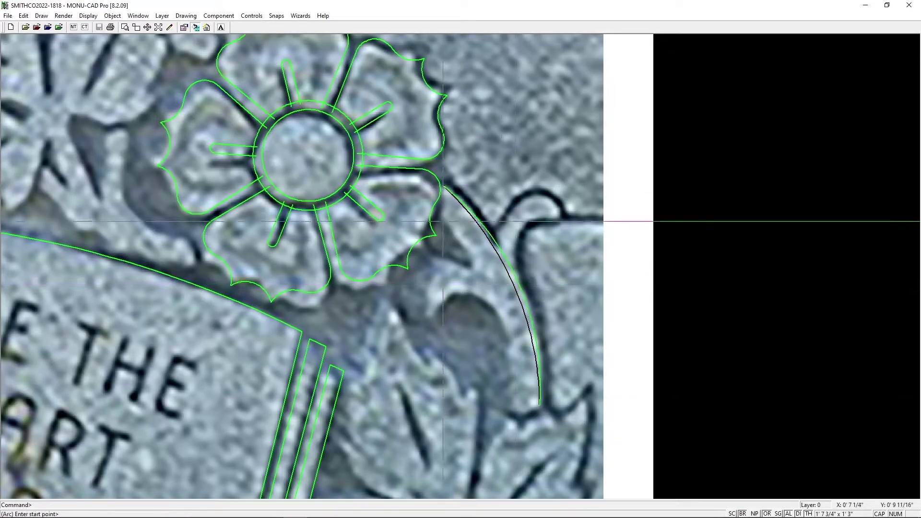
{"action": "key", "text": "ctrl+s"}
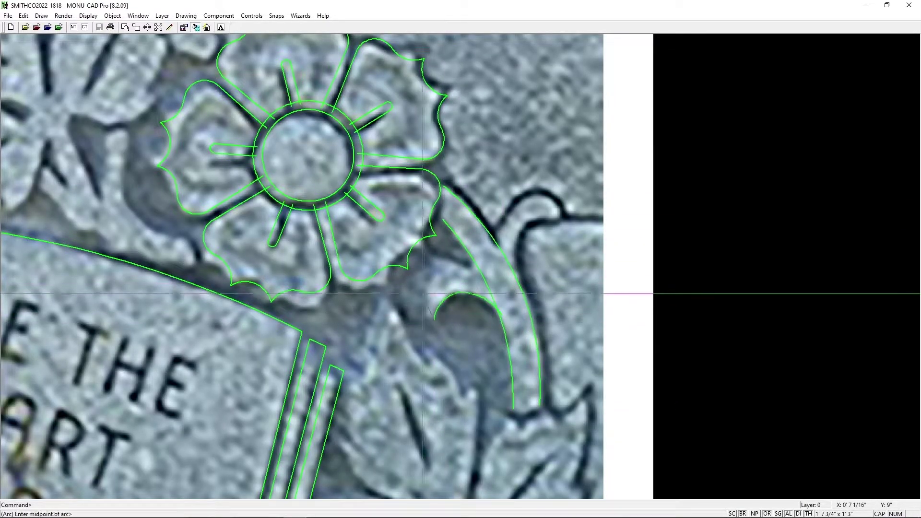
{"action": "left_click", "coordinate": [447, 266]}
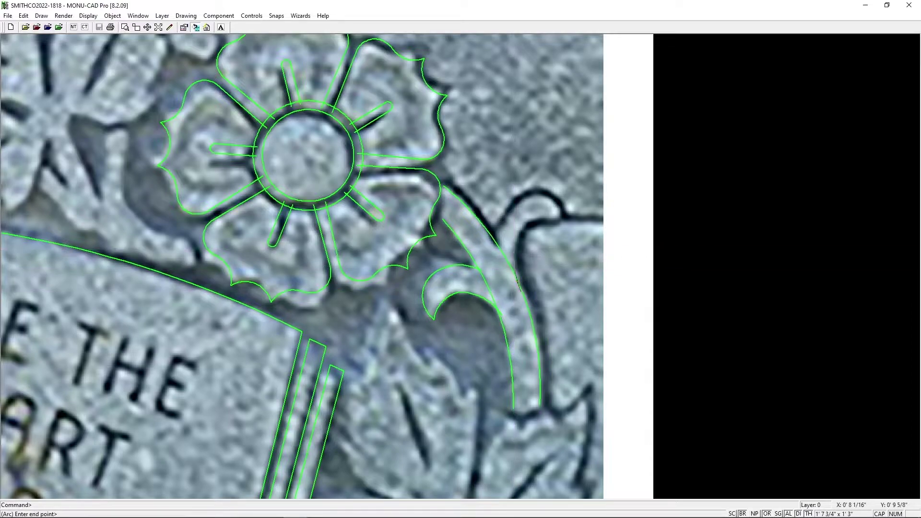
Trace the curled tendril on the stem's right side with arcs and adjust an arc where it meets the stem
{"action": "left_click", "coordinate": [559, 220]}
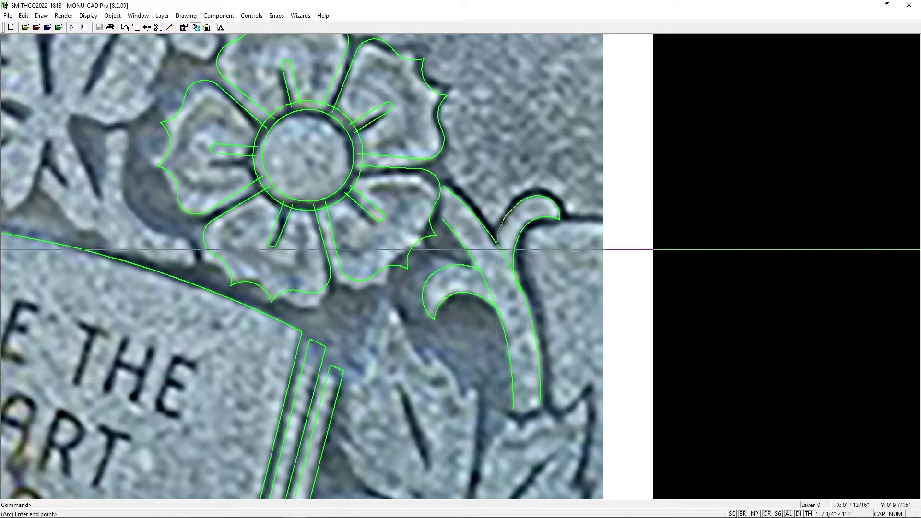
{"action": "left_click", "coordinate": [498, 250]}
{"action": "scroll", "coordinate": [497, 250], "scroll_direction": "up", "scroll_amount": 2}
{"action": "key", "text": "m"}
{"action": "left_click", "coordinate": [421, 212]}
{"action": "left_click", "coordinate": [425, 214]}
{"action": "key", "text": "w"}
{"action": "left_click", "coordinate": [448, 165]}
Trace the pointed notches and the stem's sides below the right-hand leaf with arcs
{"action": "scroll", "coordinate": [459, 186], "scroll_direction": "down", "scroll_amount": 5}
{"action": "scroll", "coordinate": [480, 302], "scroll_direction": "up", "scroll_amount": 2}
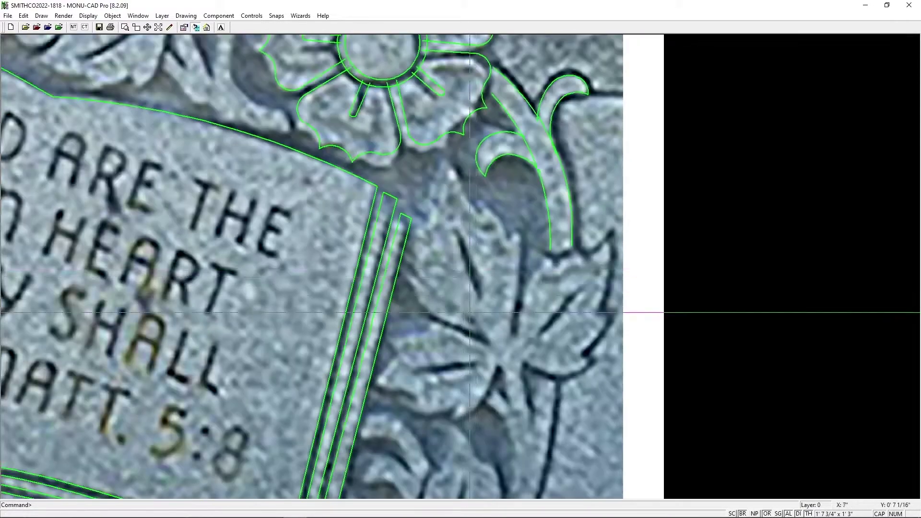
{"action": "key", "text": "a"}
{"action": "left_click", "coordinate": [477, 347]}
{"action": "left_click", "coordinate": [486, 362]}
{"action": "left_click", "coordinate": [474, 307]}
{"action": "left_click", "coordinate": [502, 305]}
{"action": "left_click", "coordinate": [504, 342]}
{"action": "left_click", "coordinate": [511, 377]}
{"action": "left_click", "coordinate": [521, 321]}
{"action": "scroll", "coordinate": [513, 400], "scroll_direction": "down", "scroll_amount": 1}
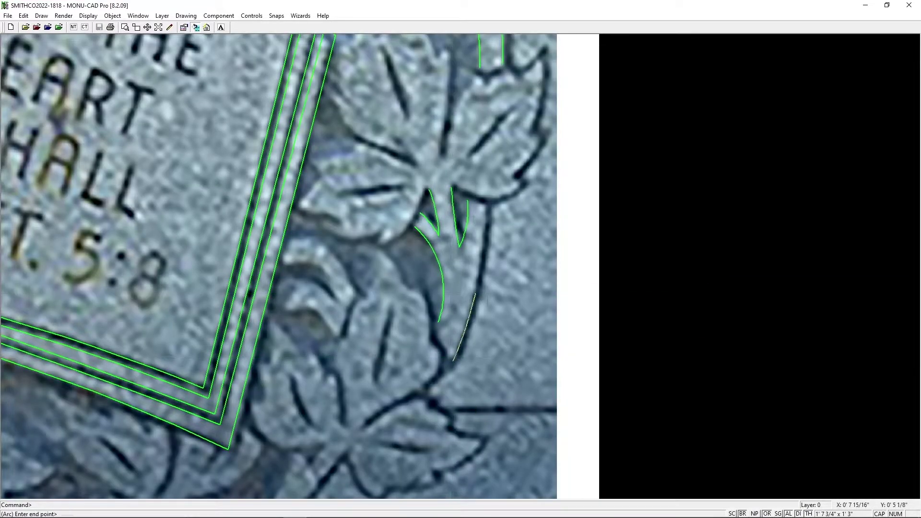